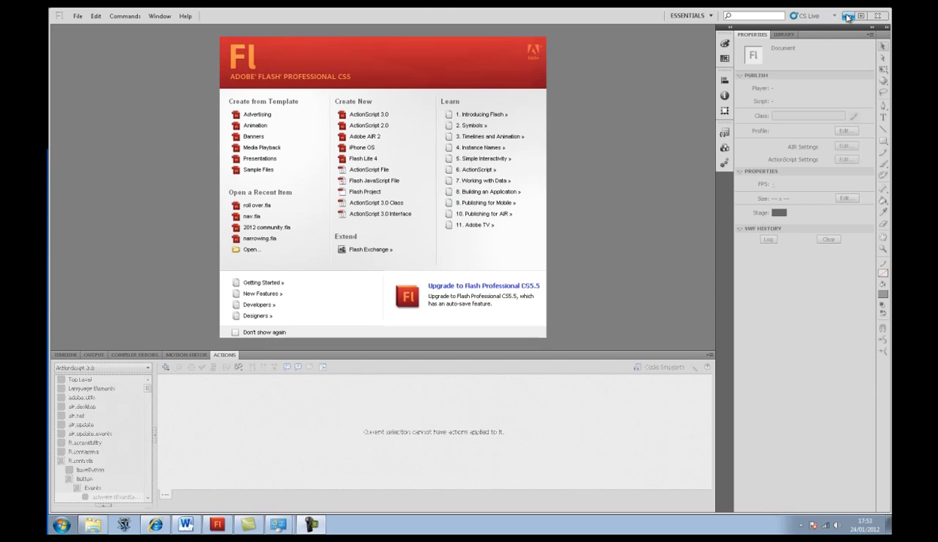
# Step: Minimize Flash and preview the finished banner in Internet Explorer, expanding to EXPANDED on rollover
pyautogui.click(847, 16)
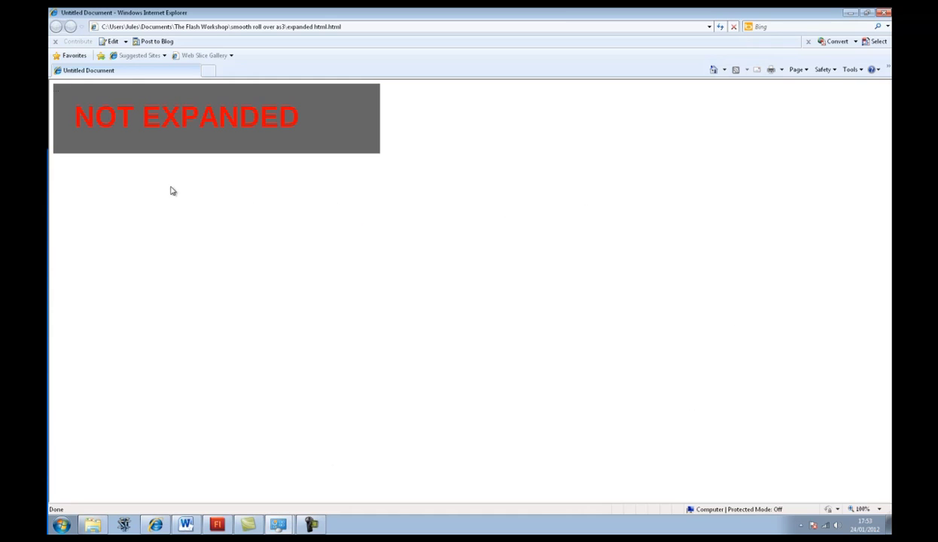
pyautogui.moveTo(284, 115)
pyautogui.moveTo(317, 118)
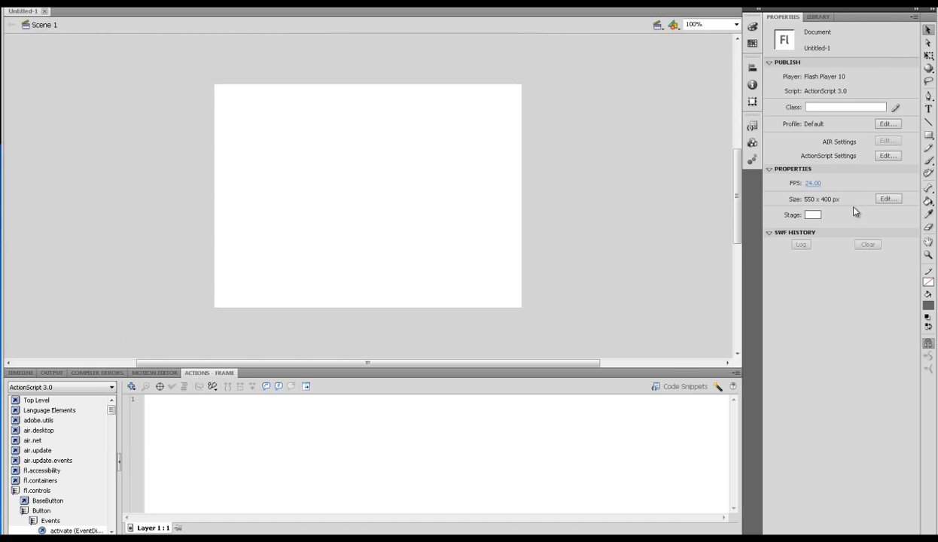
# Step: Set the new ActionScript 3.0 document's stage size to 600 × 300 px
pyautogui.click(886, 199)
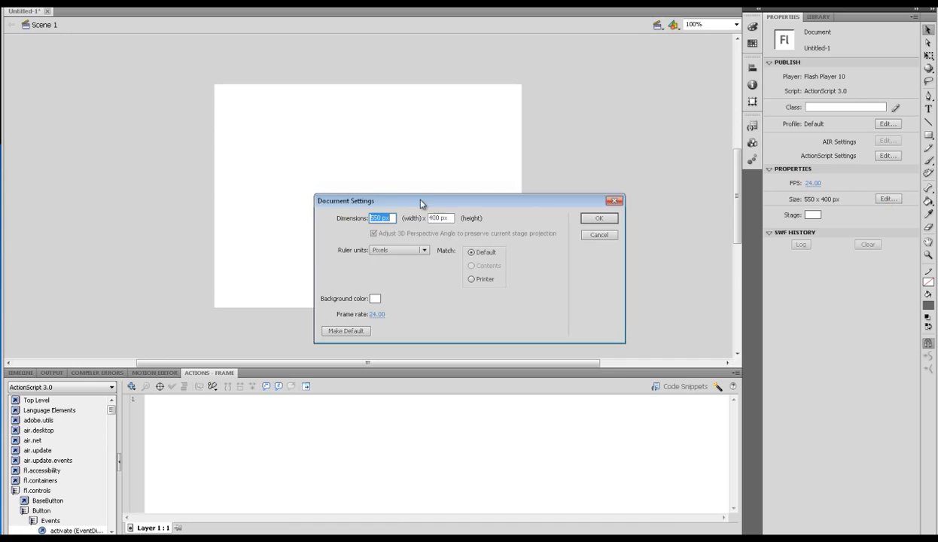
pyautogui.write('600')
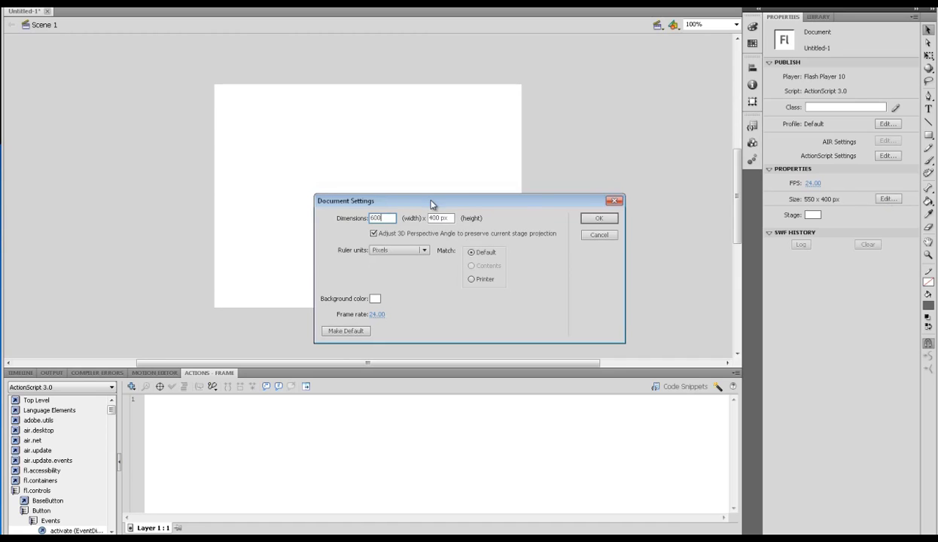
pyautogui.press('Tab')
pyautogui.write('300')
pyautogui.click(594, 219)
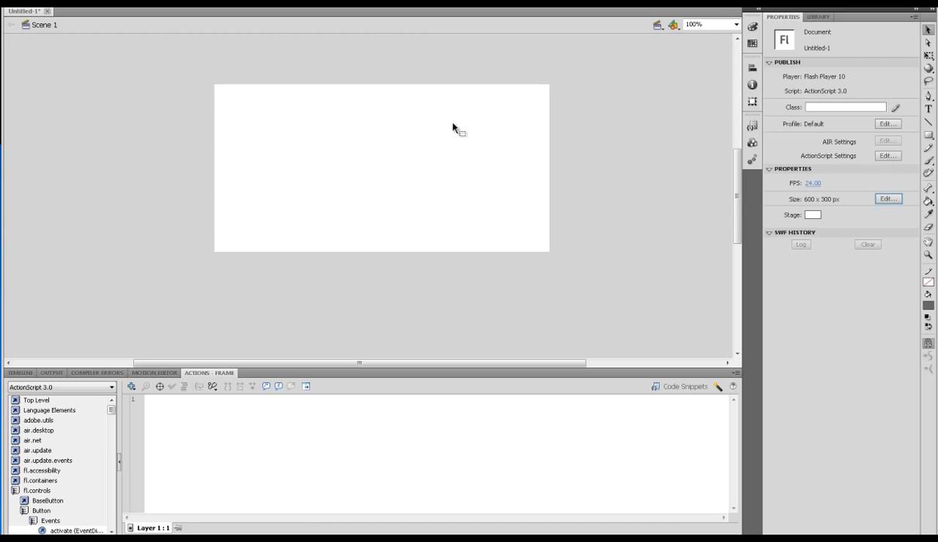
# Step: Draw a dark grey rectangle covering the whole 600 × 300 stage
pyautogui.click(929, 139)
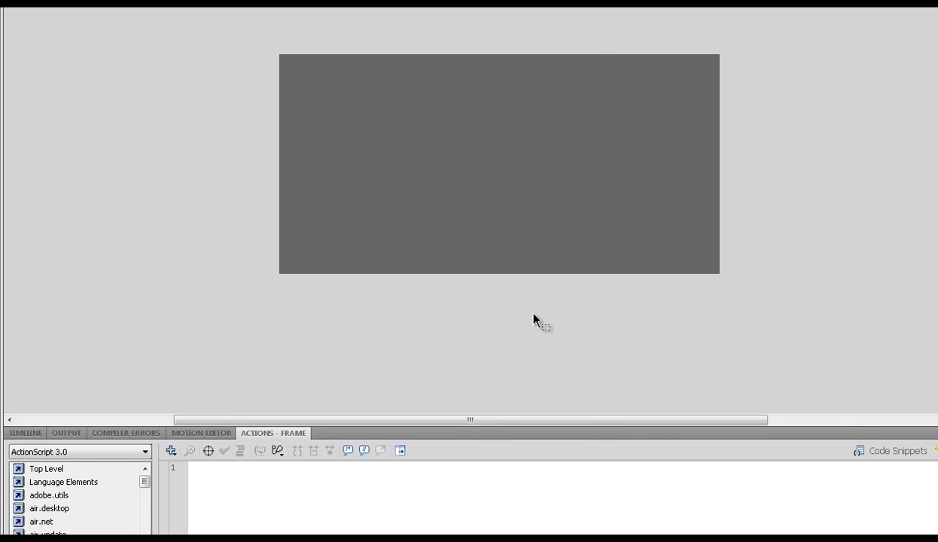
# Step: Rename Layer 1 to background
pyautogui.click(34, 433)
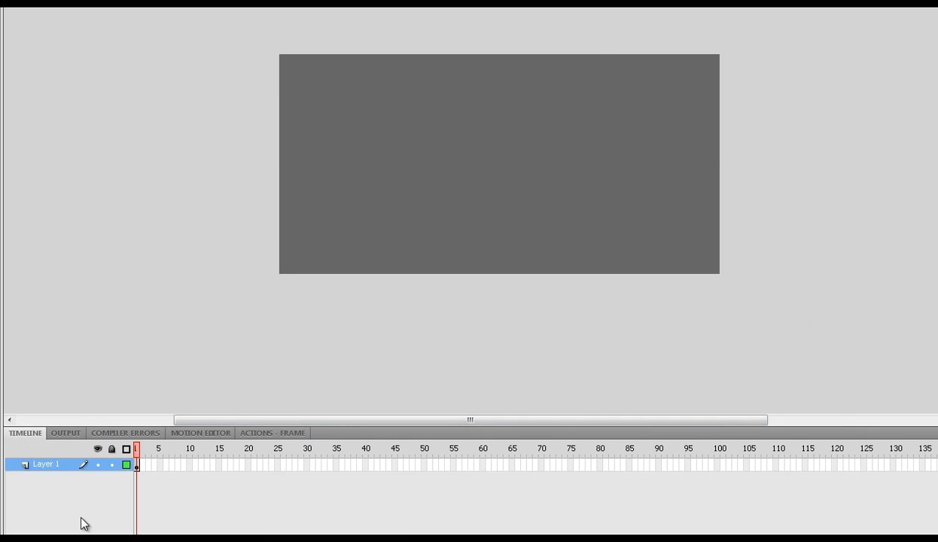
pyautogui.doubleClick(54, 467)
pyautogui.write('background')
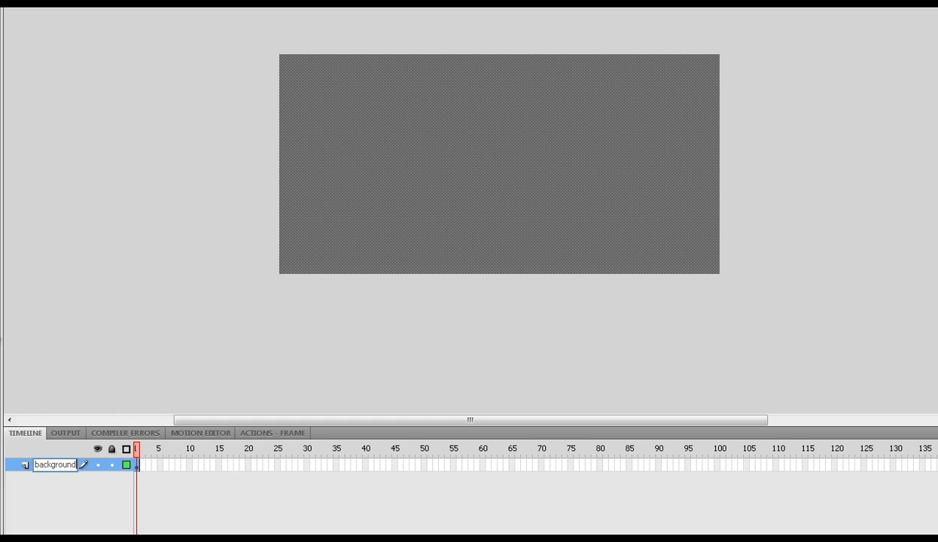
pyautogui.press('Return')
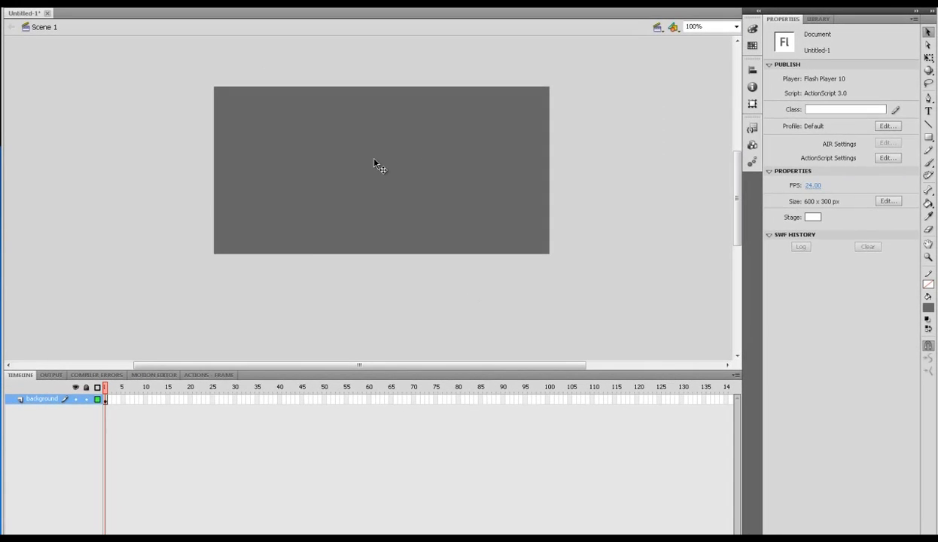
# Step: Match the grey rectangle's width to the stage, centre it horizontally, and lock the layer
pyautogui.click(376, 164)
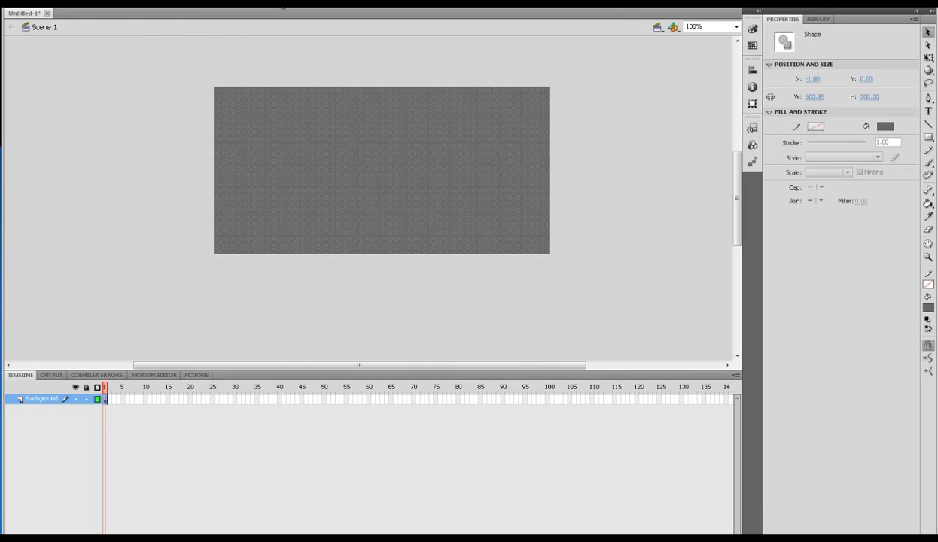
pyautogui.click(283, 6)
pyautogui.click(337, 220)
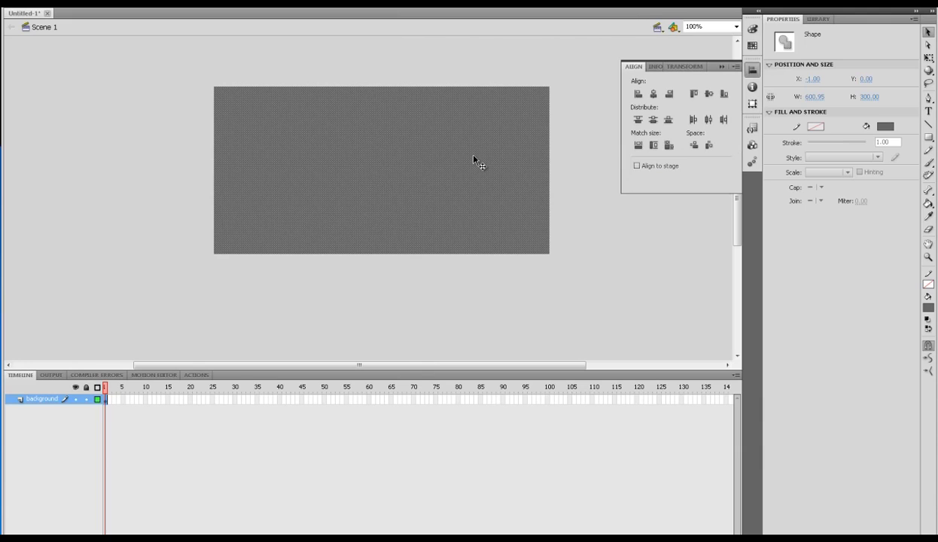
pyautogui.click(654, 148)
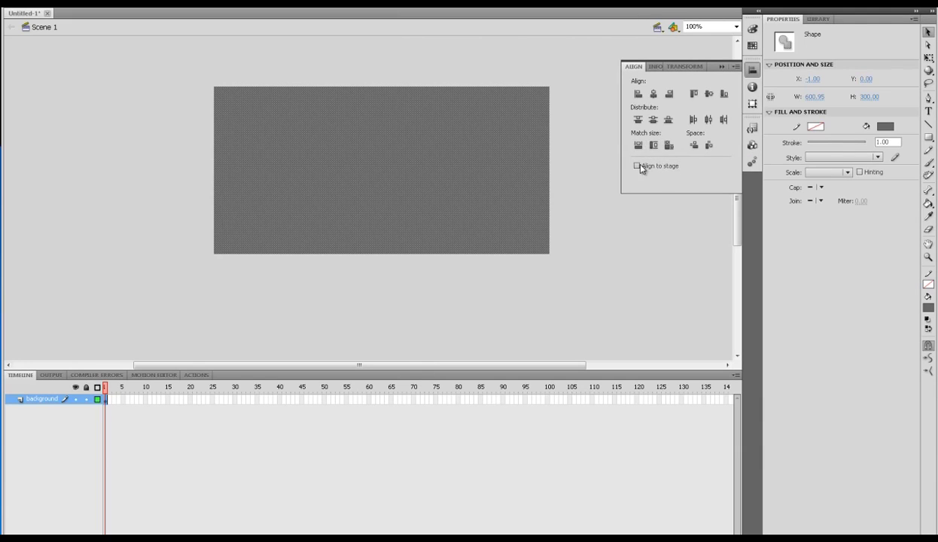
pyautogui.click(637, 167)
pyautogui.click(638, 145)
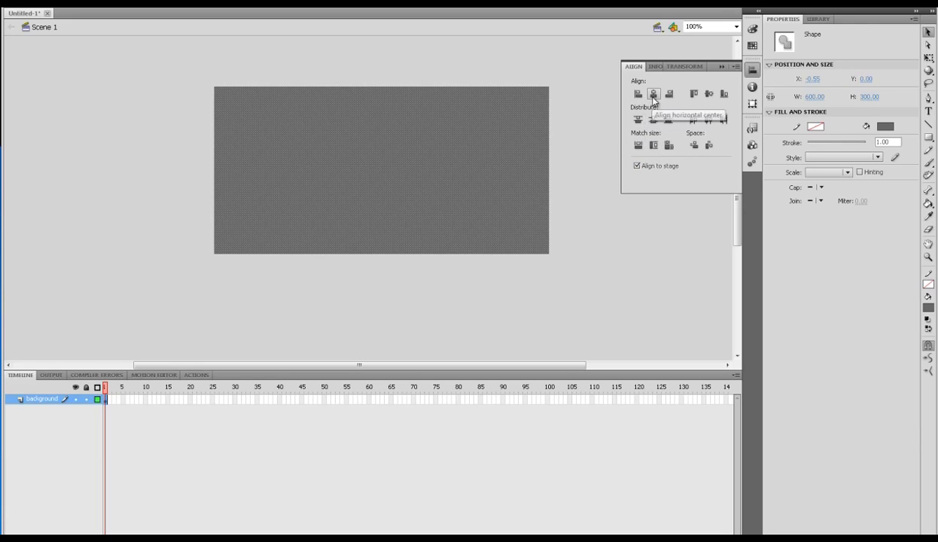
pyautogui.click(655, 100)
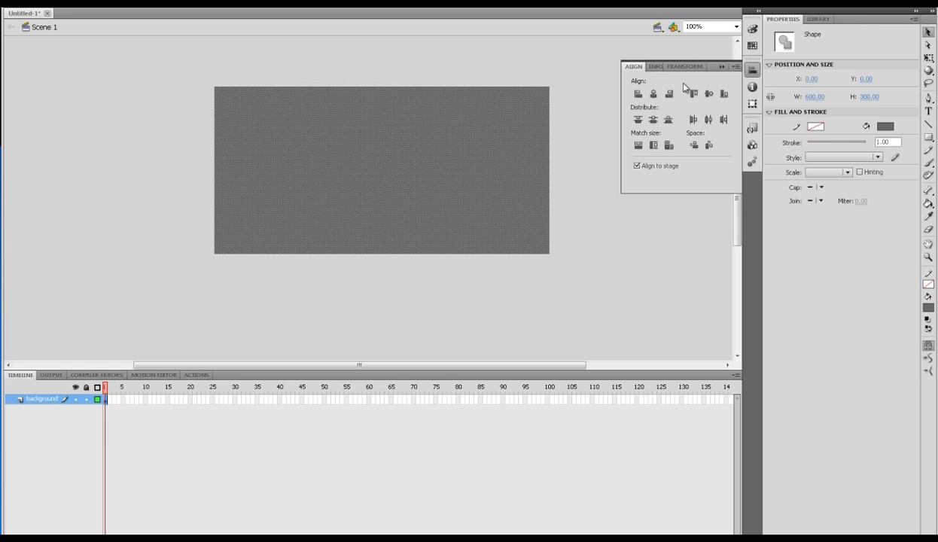
pyautogui.click(549, 67)
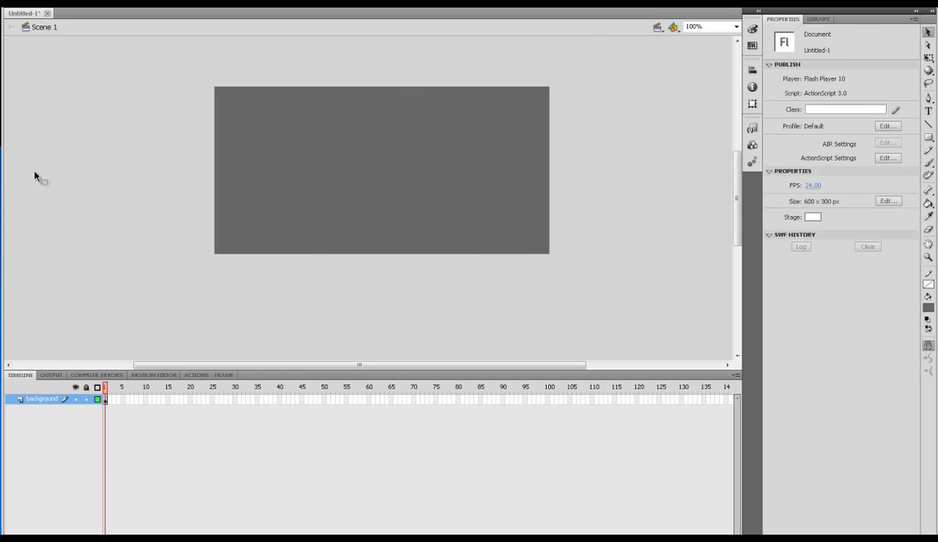
pyautogui.click(752, 69)
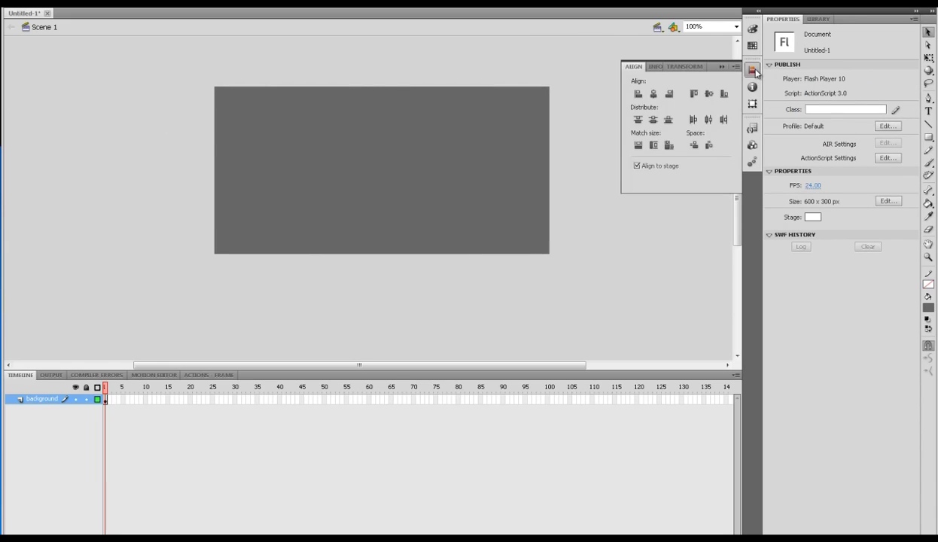
pyautogui.click(752, 69)
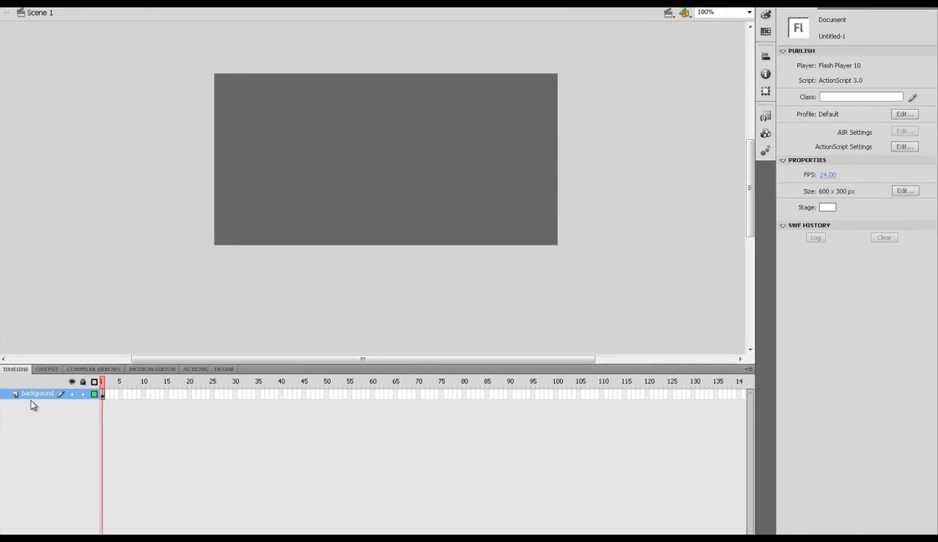
pyautogui.click(86, 399)
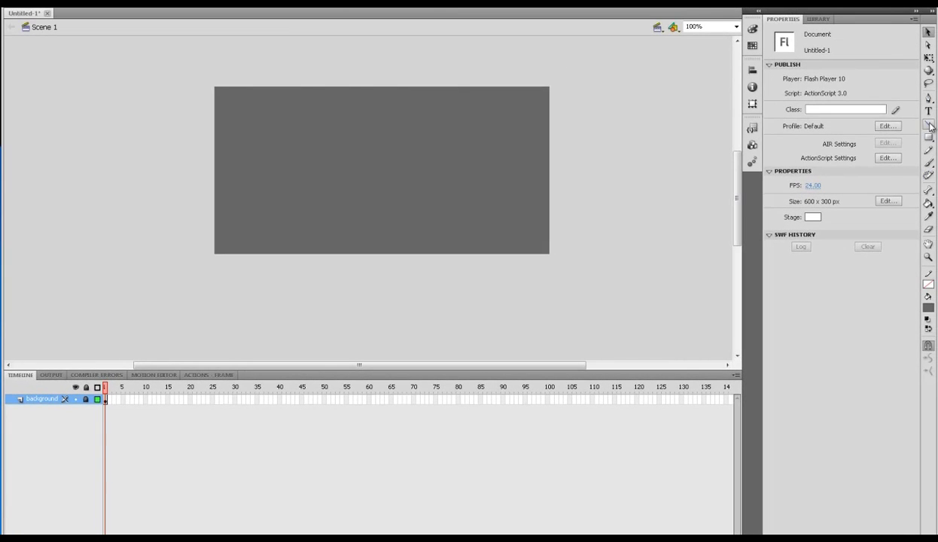
# Step: Add a new layer named content
pyautogui.click(928, 110)
pyautogui.doubleClick(39, 399)
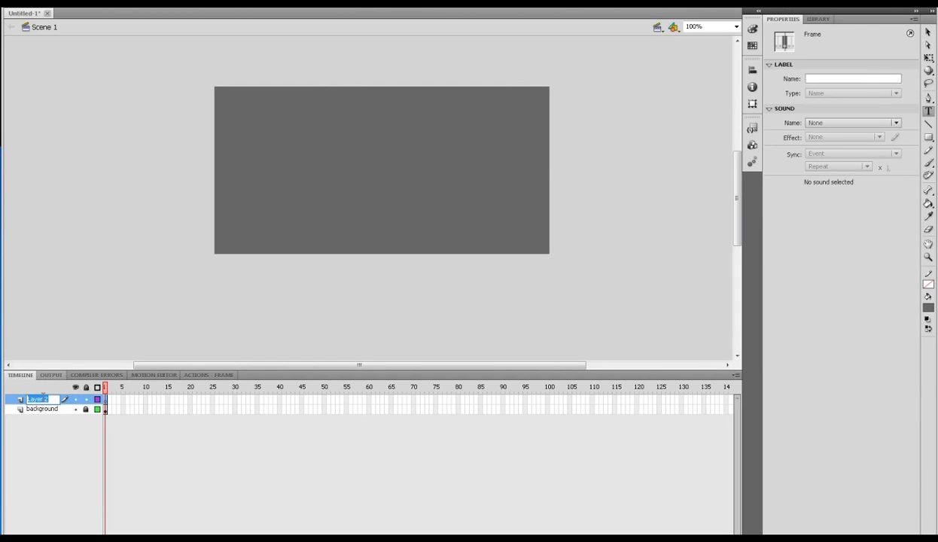
pyautogui.write('content')
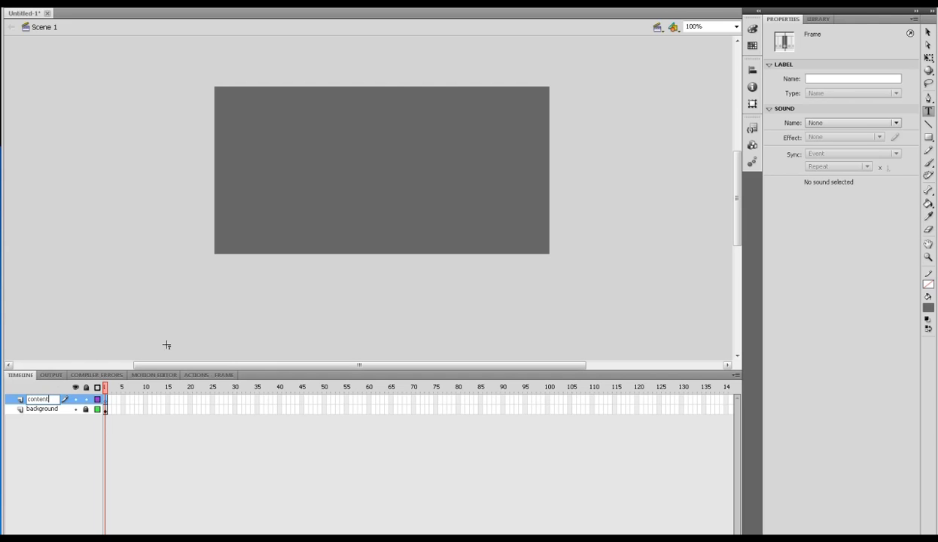
# Step: Type NOT EXPANDED in red text near the top of the stage
pyautogui.click(240, 119)
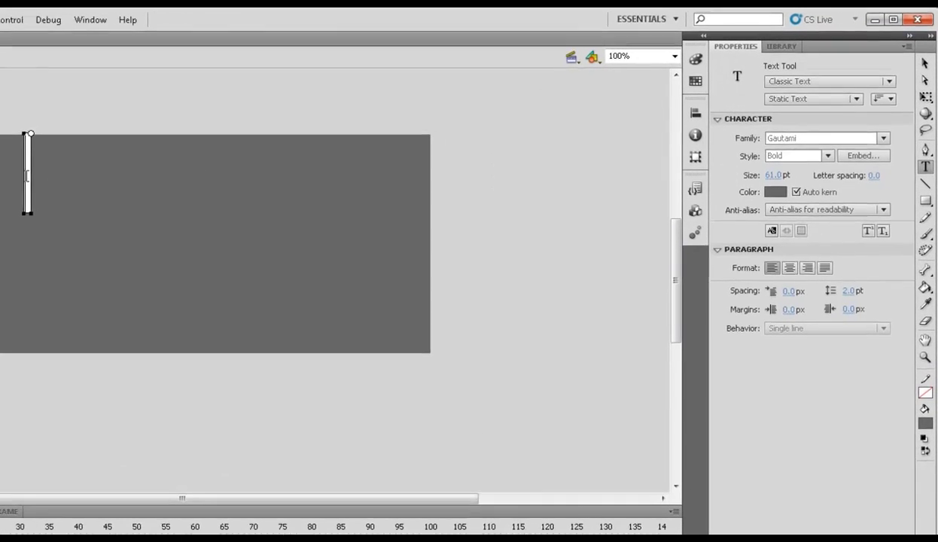
pyautogui.click(775, 256)
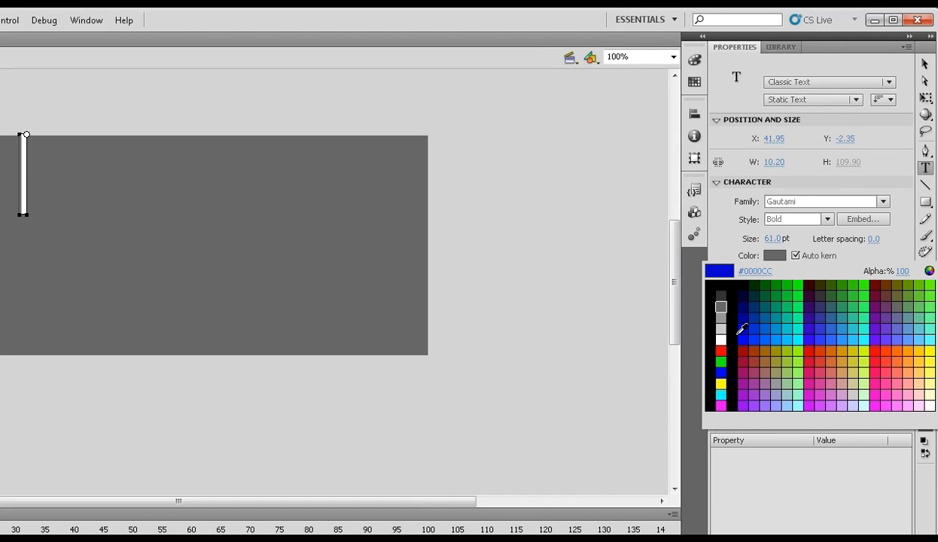
pyautogui.click(721, 350)
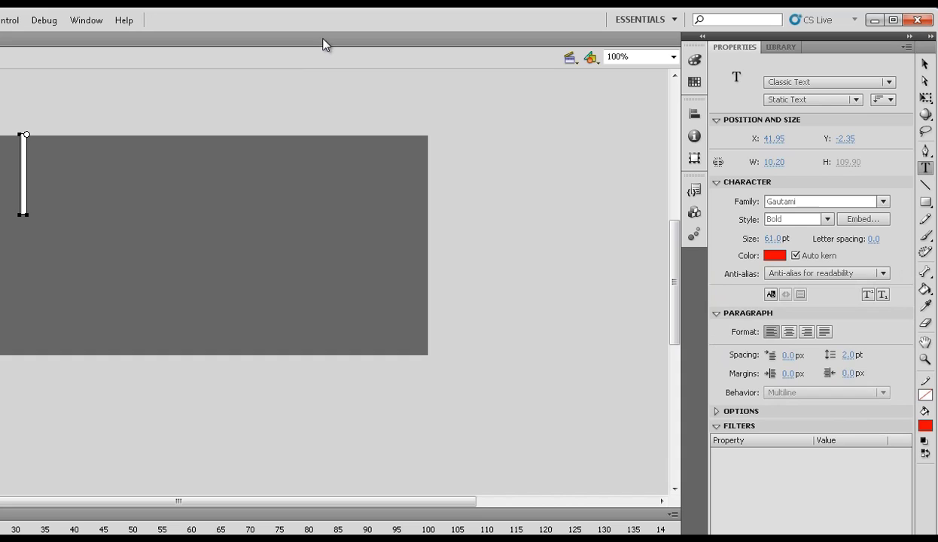
pyautogui.write('N')
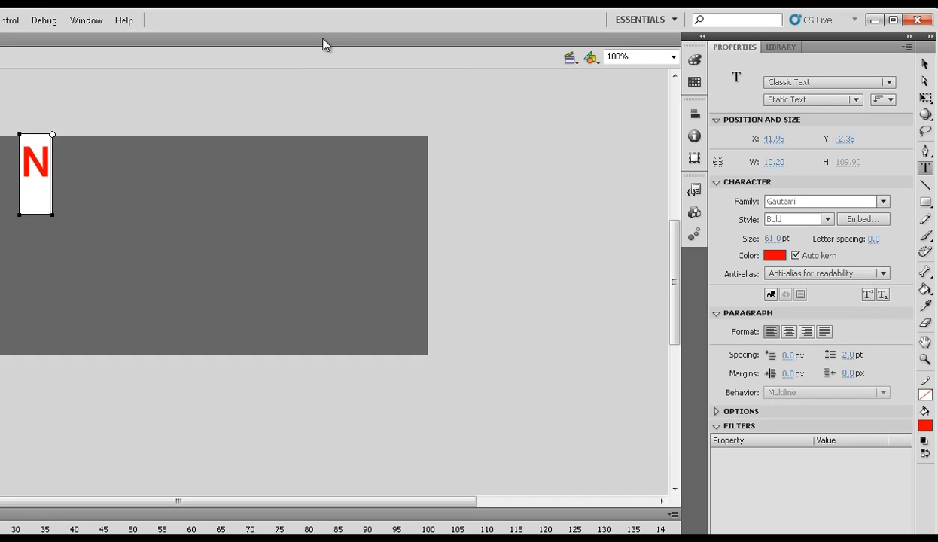
pyautogui.write('OT EX')
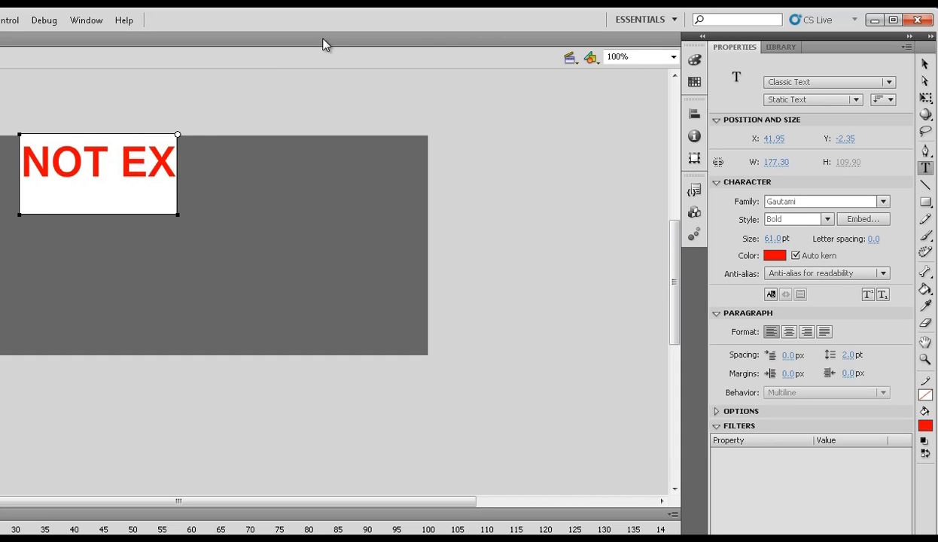
pyautogui.write('PANDED')
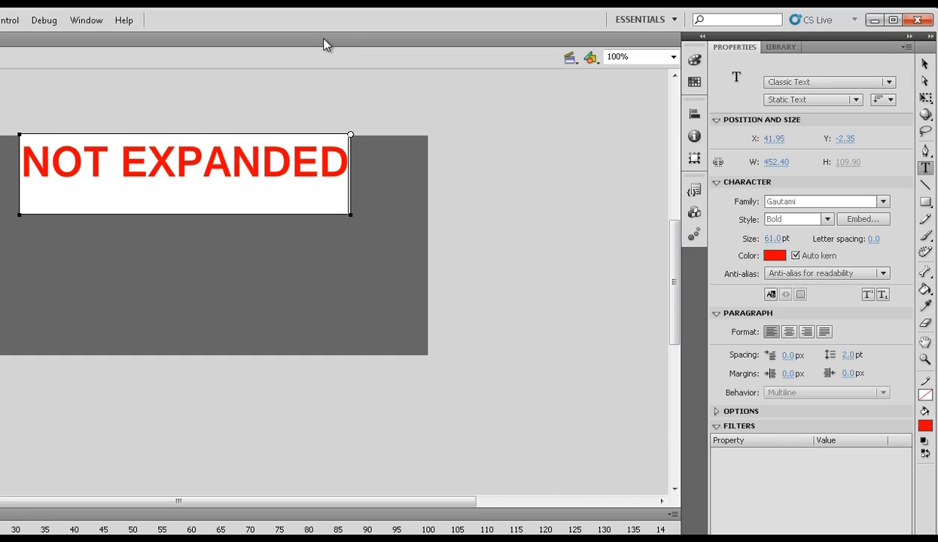
pyautogui.click(923, 65)
# Step: Shift the NOT EXPANDED text down and right and finish editing it
pyautogui.moveTo(219, 156); pyautogui.dragTo(240, 174)
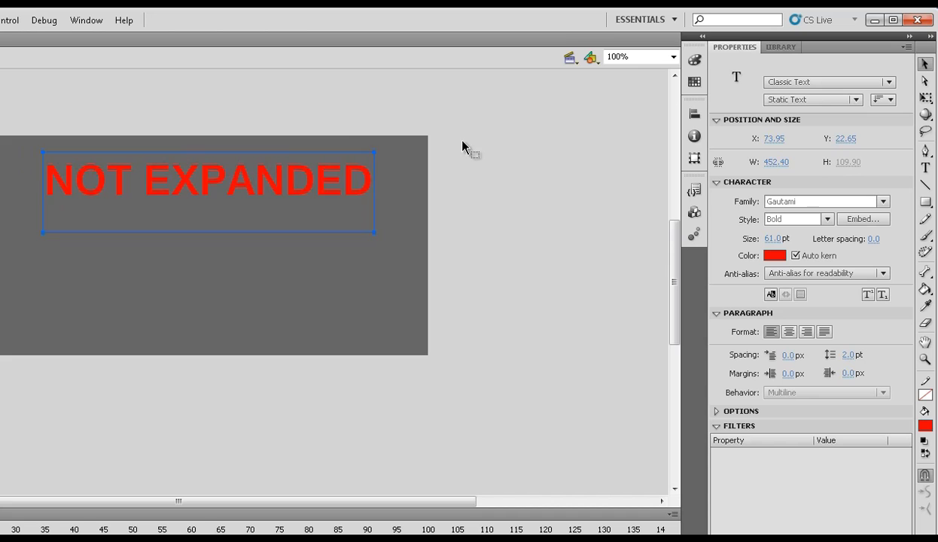
pyautogui.click(929, 423)
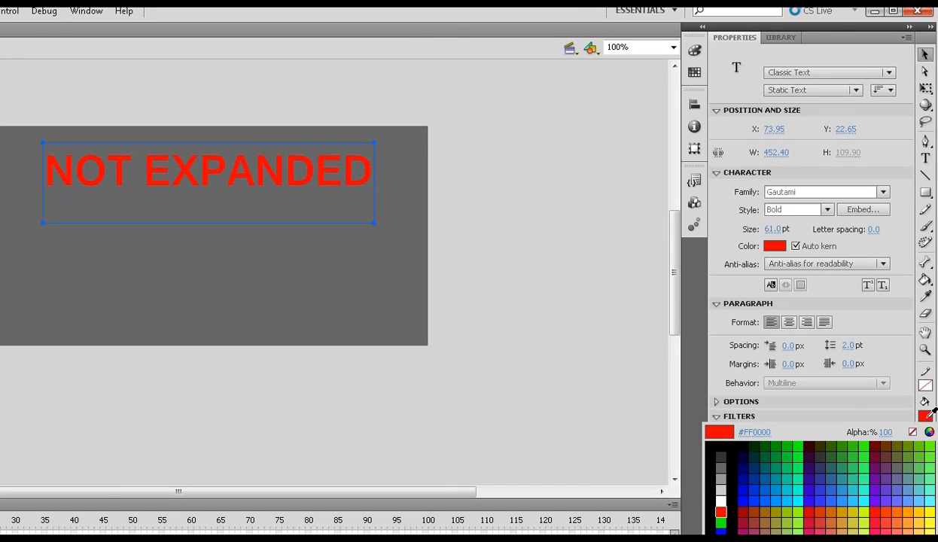
pyautogui.click(801, 450)
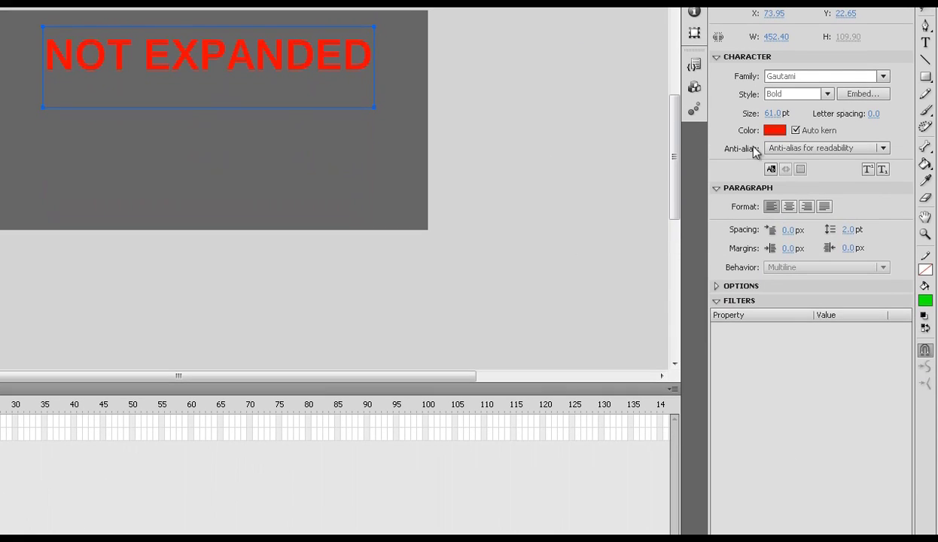
pyautogui.click(925, 43)
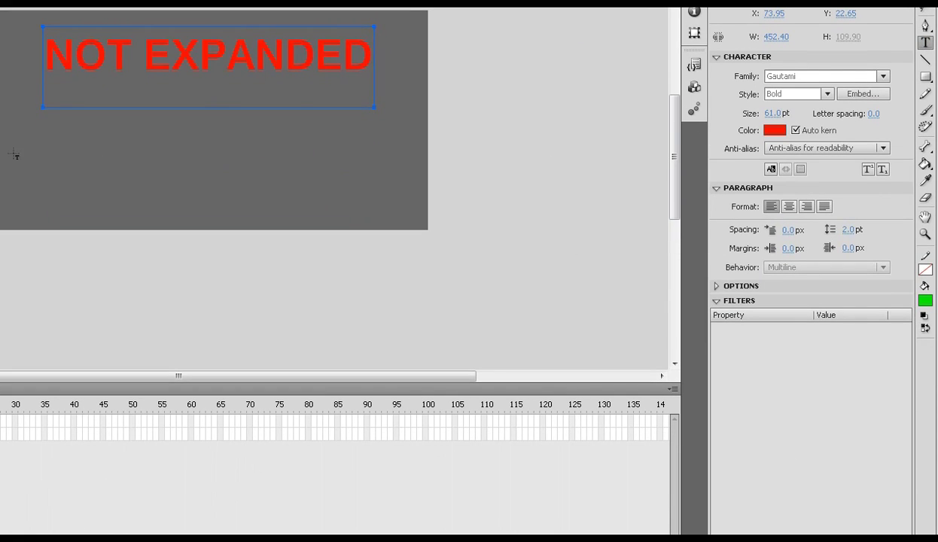
pyautogui.press('Escape')
# Step: Type EXPANDED below the heading and set its colour to green
pyautogui.click(64, 178)
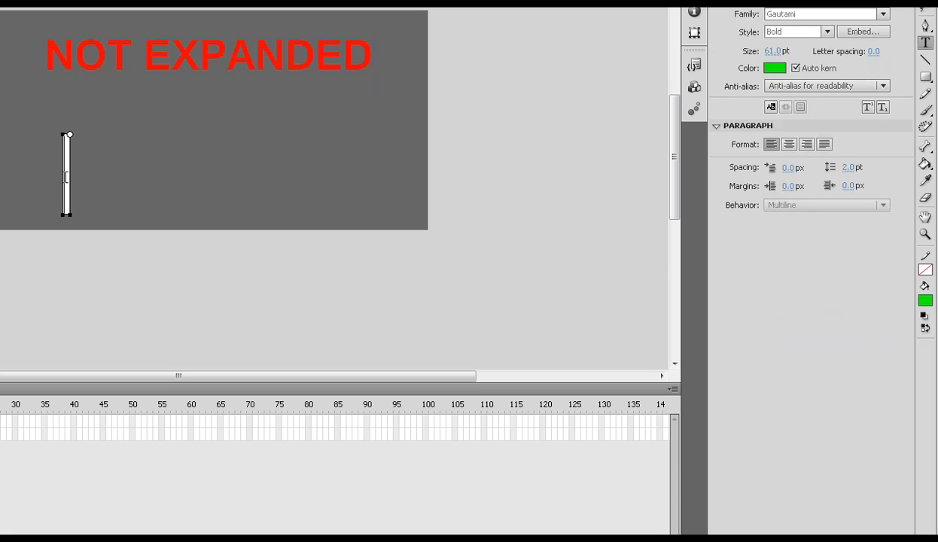
pyautogui.write('EXPANDED')
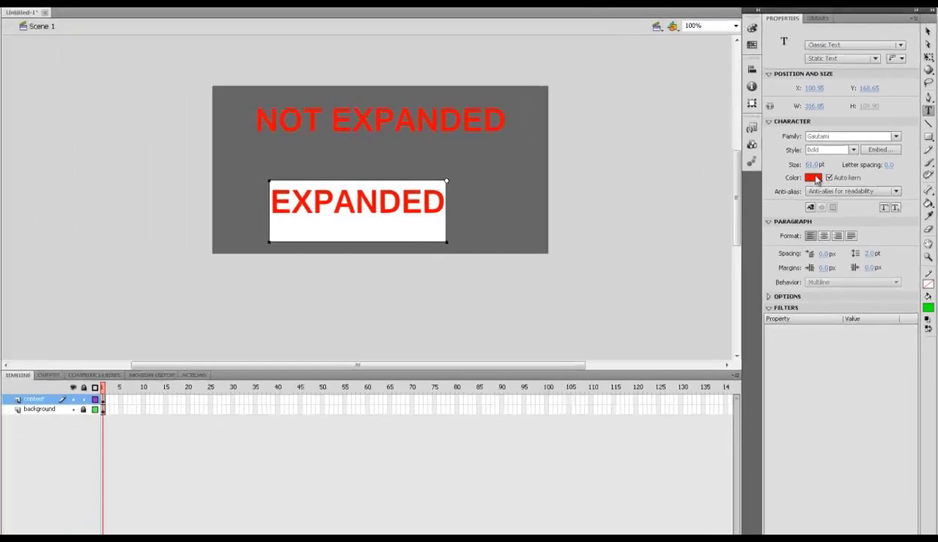
pyautogui.click(774, 131)
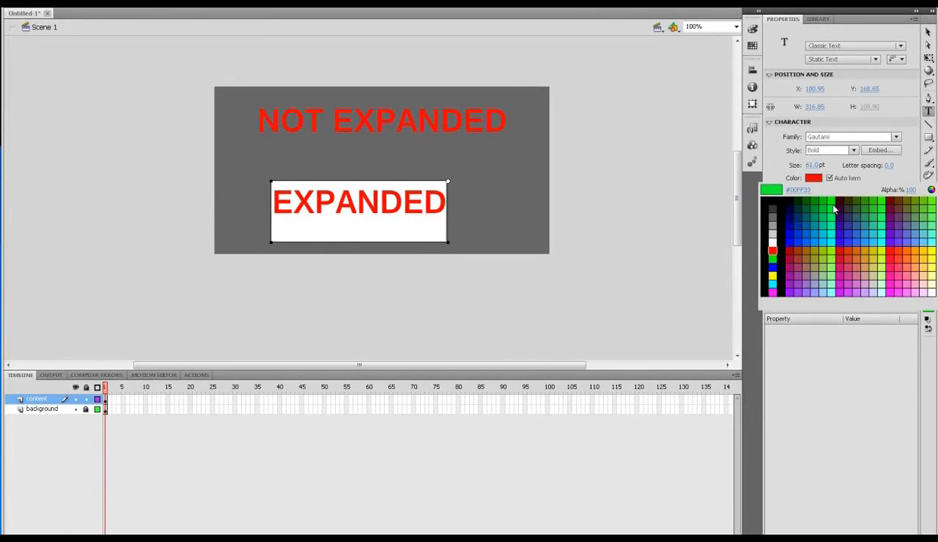
pyautogui.click(832, 202)
pyautogui.click(670, 117)
pyautogui.click(821, 130)
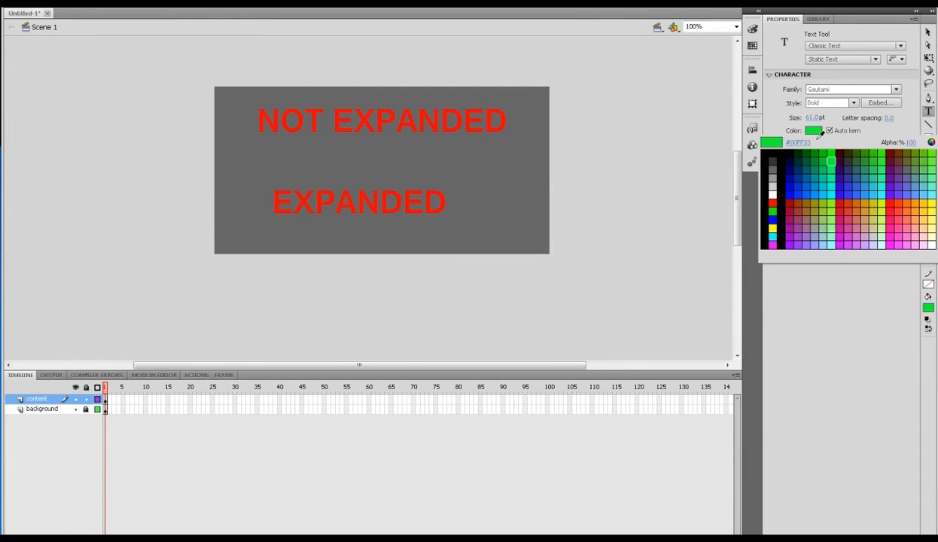
pyautogui.click(817, 153)
# Step: Make the EXPANDED text bright green and shift it slightly right
pyautogui.click(928, 33)
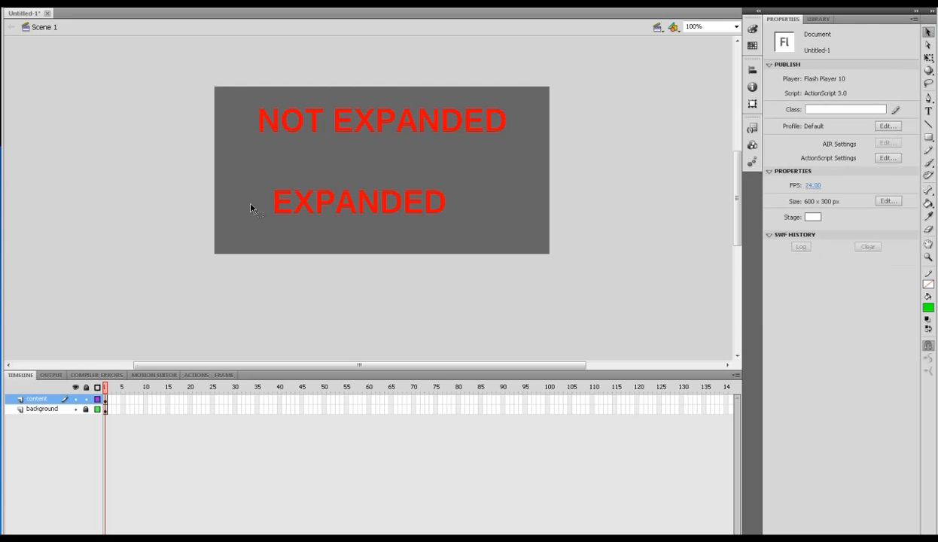
pyautogui.click(350, 207)
pyautogui.click(813, 178)
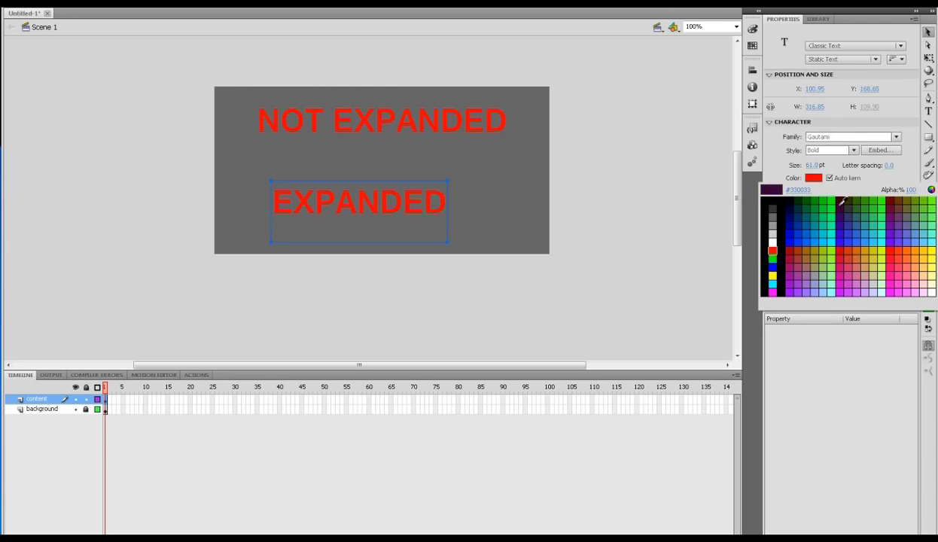
pyautogui.click(829, 202)
pyautogui.moveTo(394, 192); pyautogui.dragTo(414, 197)
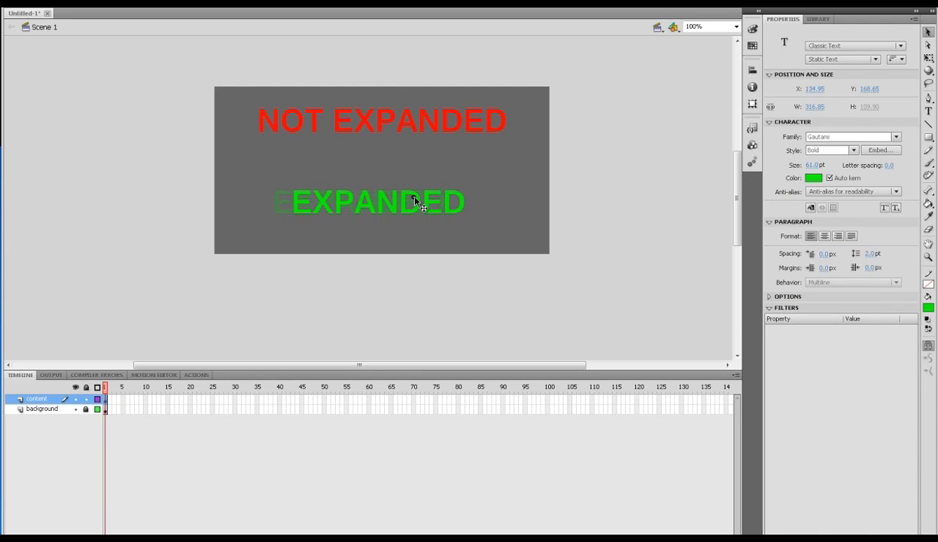
pyautogui.click(578, 174)
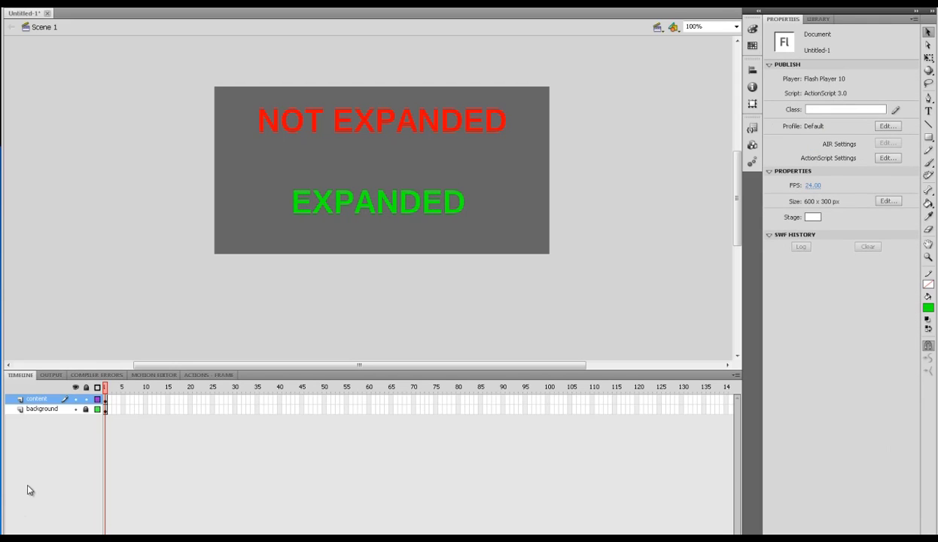
# Step: Add a new layer above content named mask
pyautogui.click(13, 533)
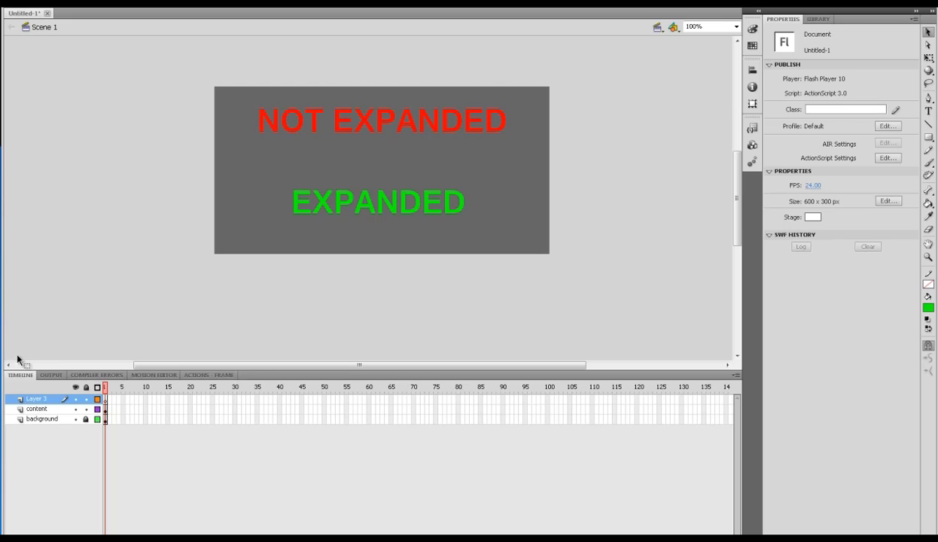
pyautogui.doubleClick(39, 399)
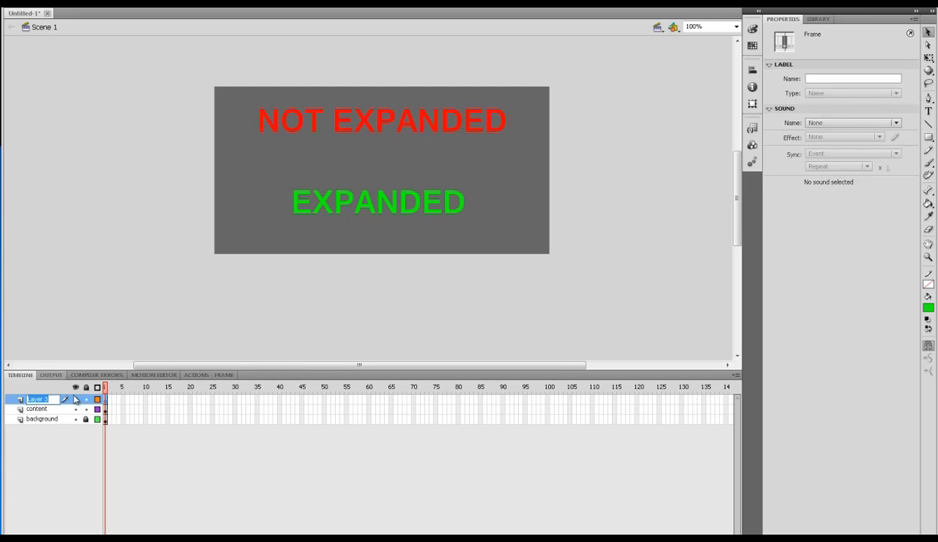
pyautogui.write('mask')
pyautogui.click(637, 256)
# Step: Draw a blue rectangle across the top of the stage covering NOT EXPANDED
pyautogui.click(928, 308)
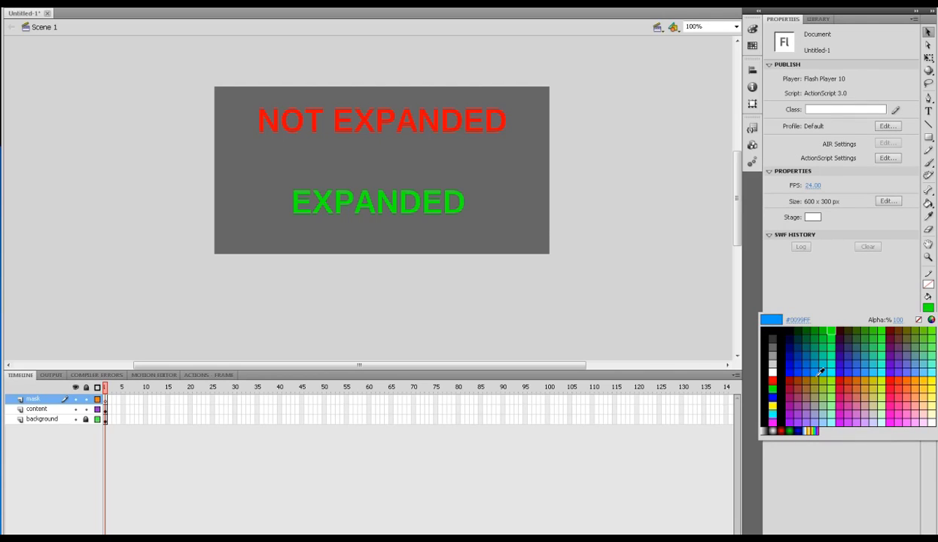
pyautogui.click(787, 364)
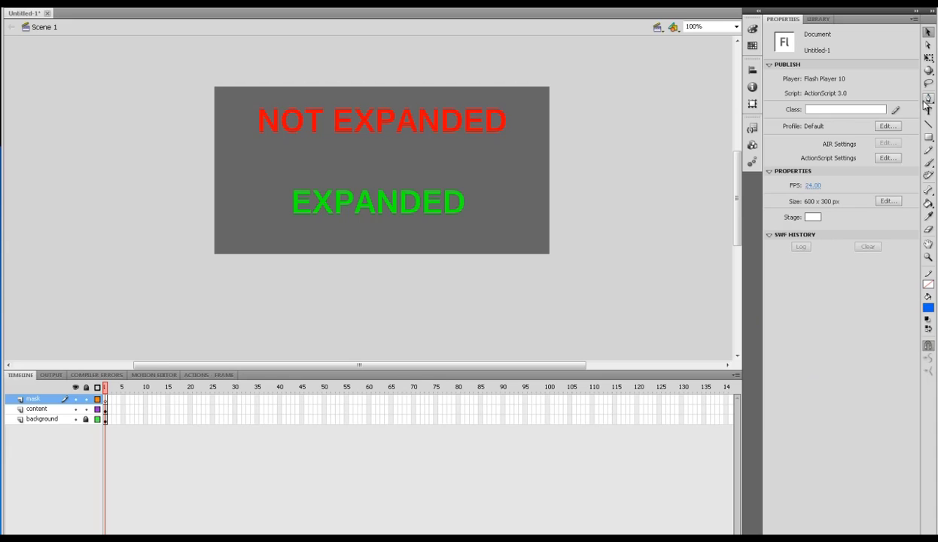
pyautogui.click(929, 137)
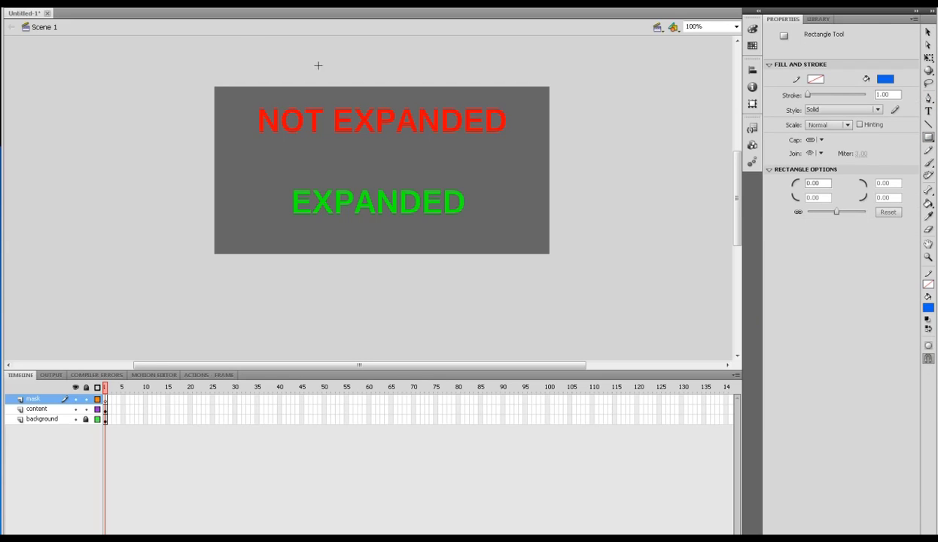
pyautogui.moveTo(215, 89)
pyautogui.mouseDown()
pyautogui.moveTo(373, 148)
pyautogui.moveTo(540, 156)
pyautogui.mouseUp()
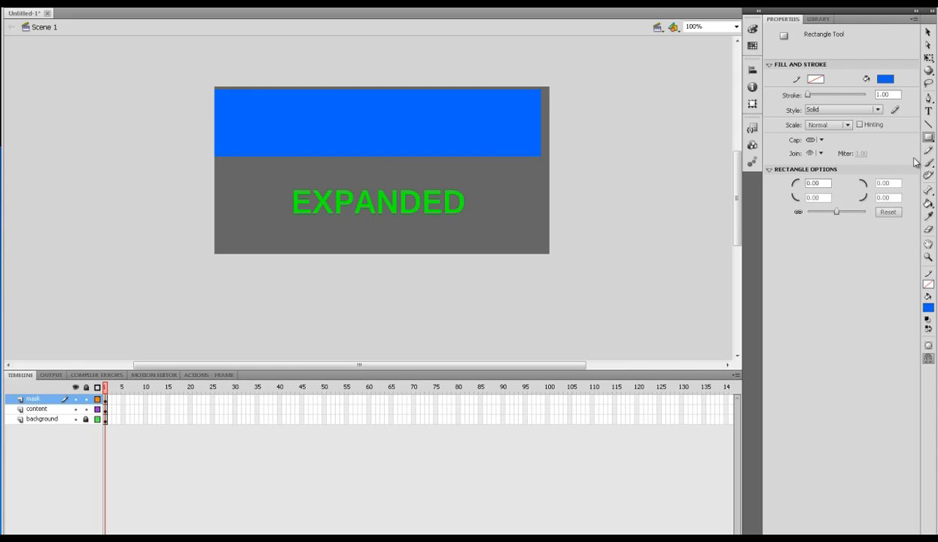
# Step: Centre the blue rectangle horizontally and align it to the stage's top edge
pyautogui.click(752, 69)
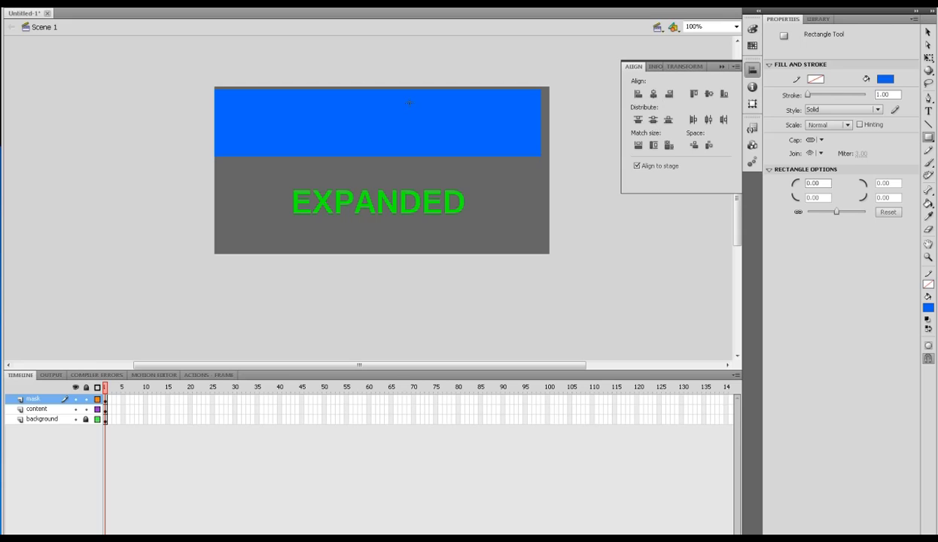
pyautogui.press('v')
pyautogui.click(486, 111)
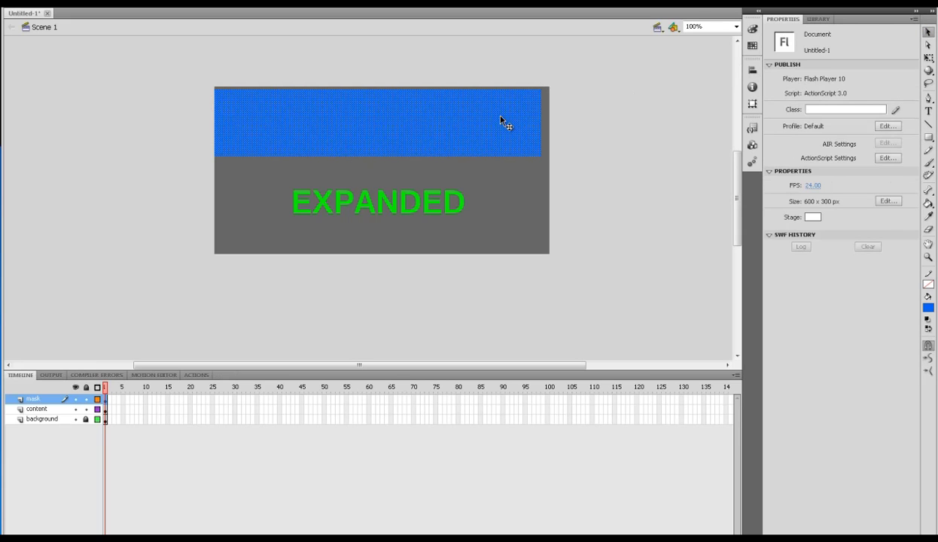
pyautogui.click(753, 69)
pyautogui.click(654, 94)
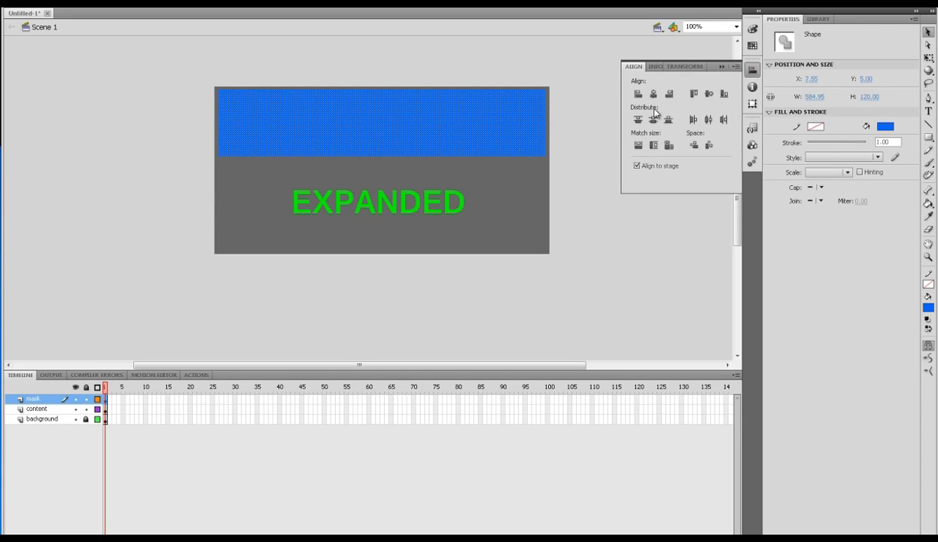
pyautogui.click(652, 120)
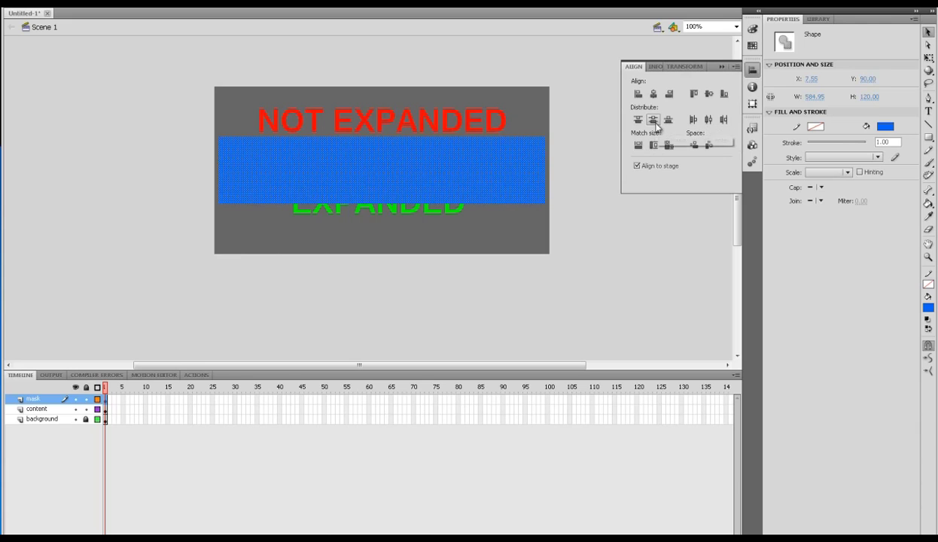
pyautogui.click(696, 95)
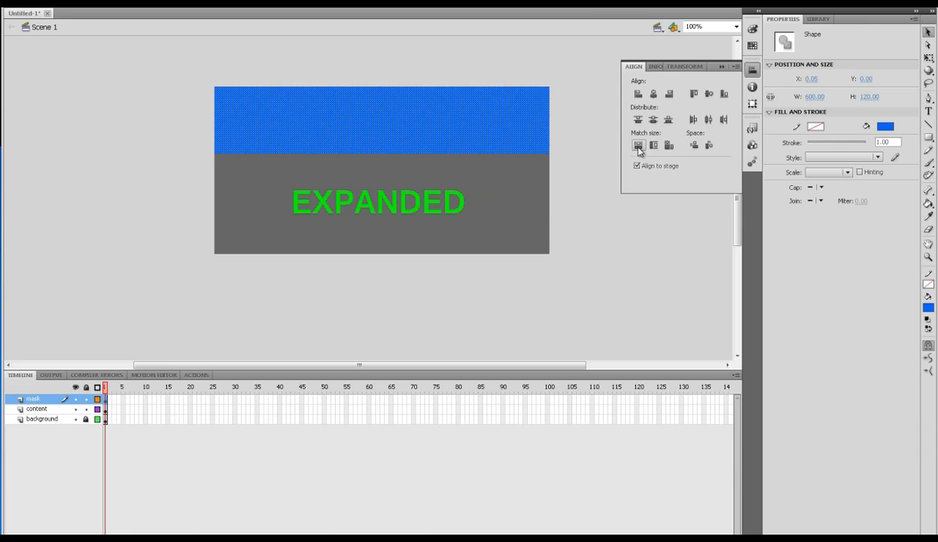
pyautogui.hotkey('ctrl', 'k')
# Step: Resize the blue rectangle to 150 px tall so it fills the stage's top half
pyautogui.rightClick(408, 116)
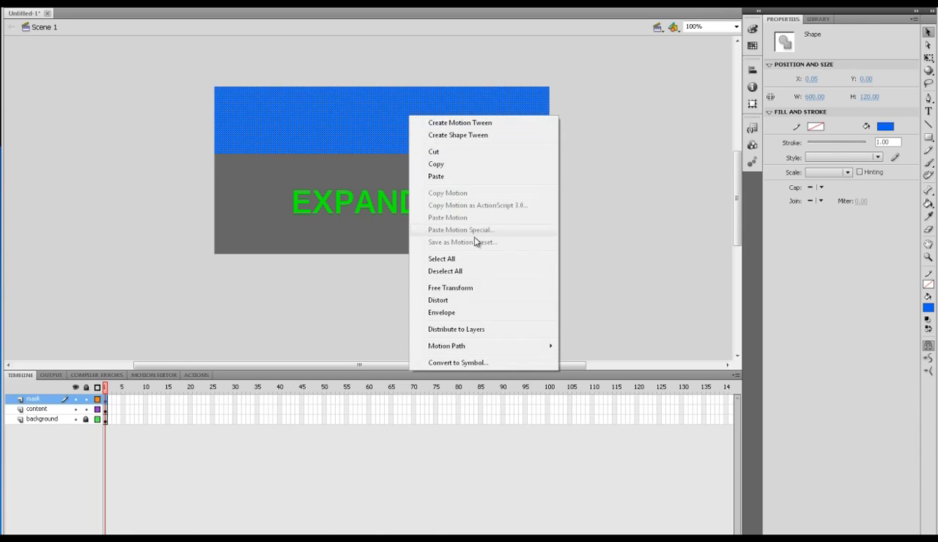
pyautogui.click(461, 288)
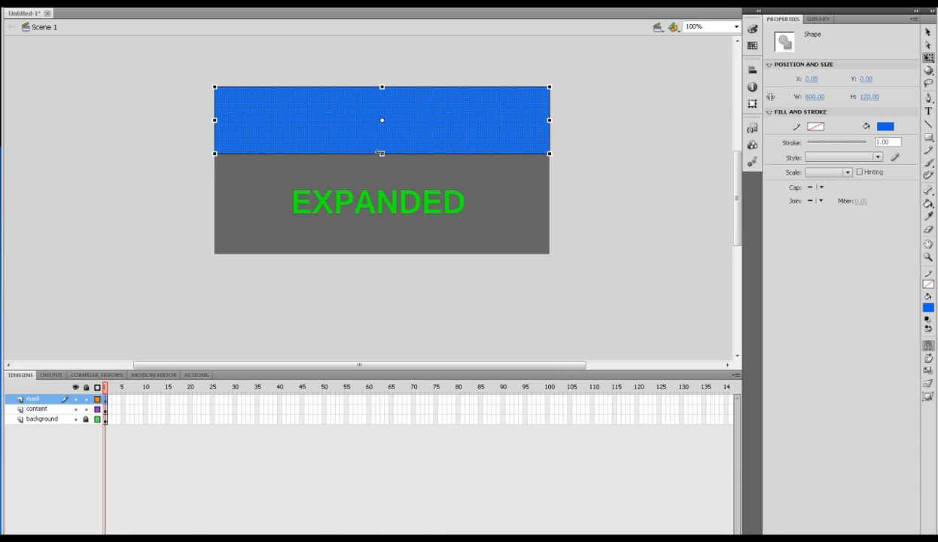
pyautogui.moveTo(380, 152); pyautogui.dragTo(383, 160)
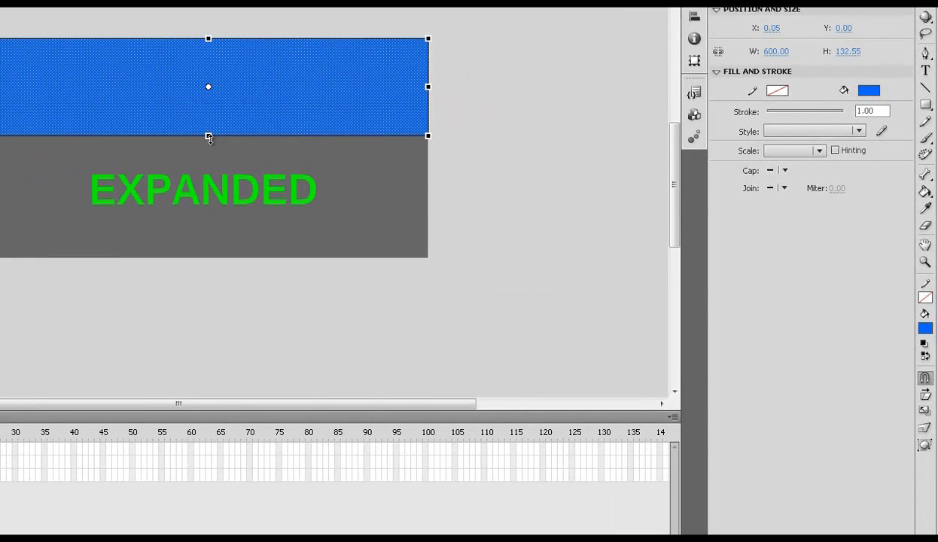
pyautogui.moveTo(209, 138); pyautogui.dragTo(210, 144)
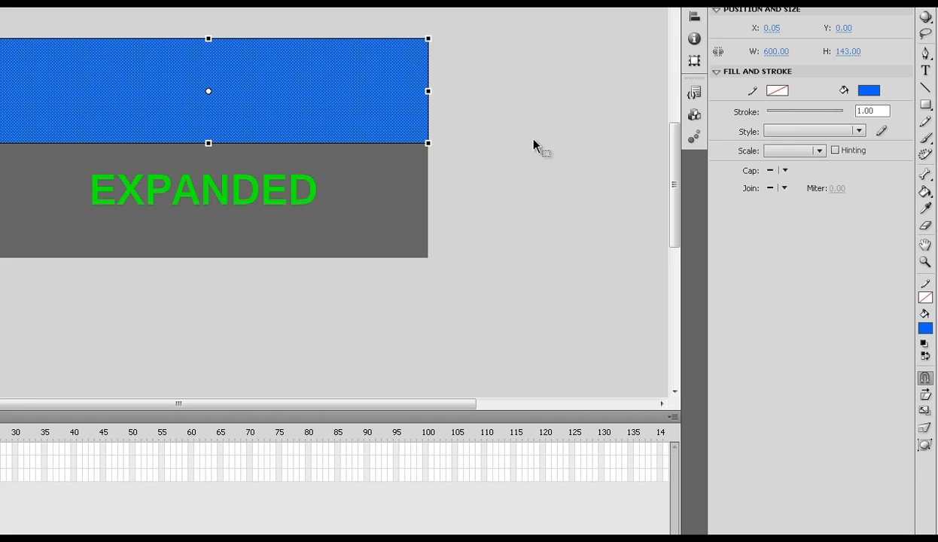
pyautogui.click(463, 122)
pyautogui.click(301, 98)
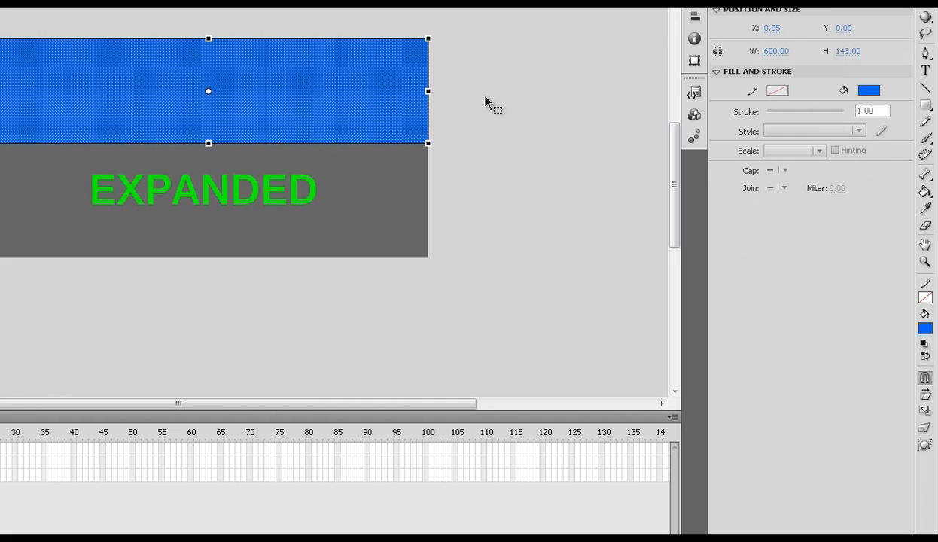
pyautogui.click(846, 52)
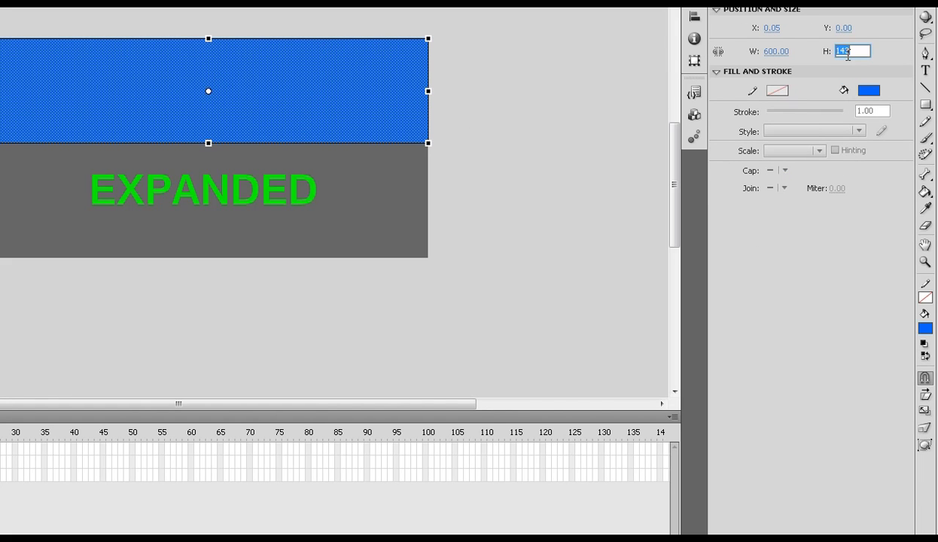
pyautogui.write('150')
pyautogui.press('Return')
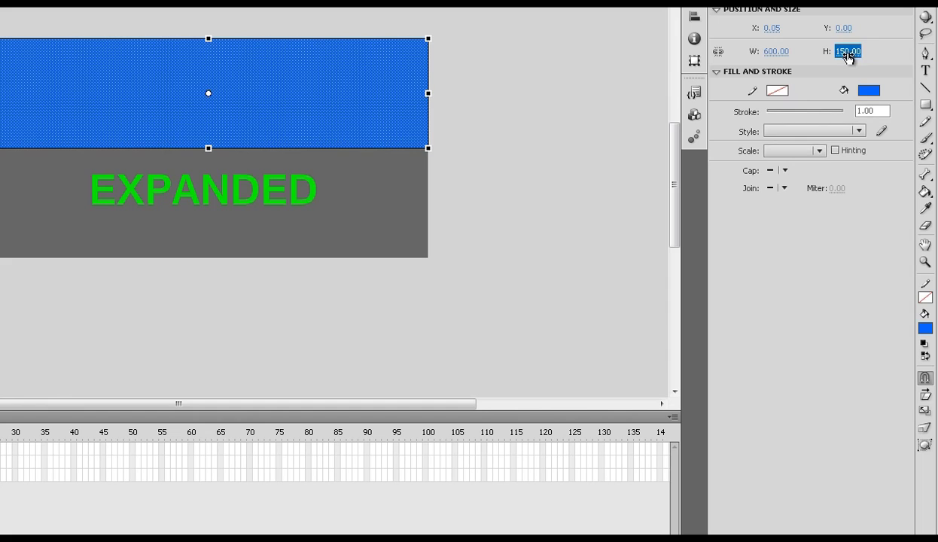
pyautogui.click(482, 89)
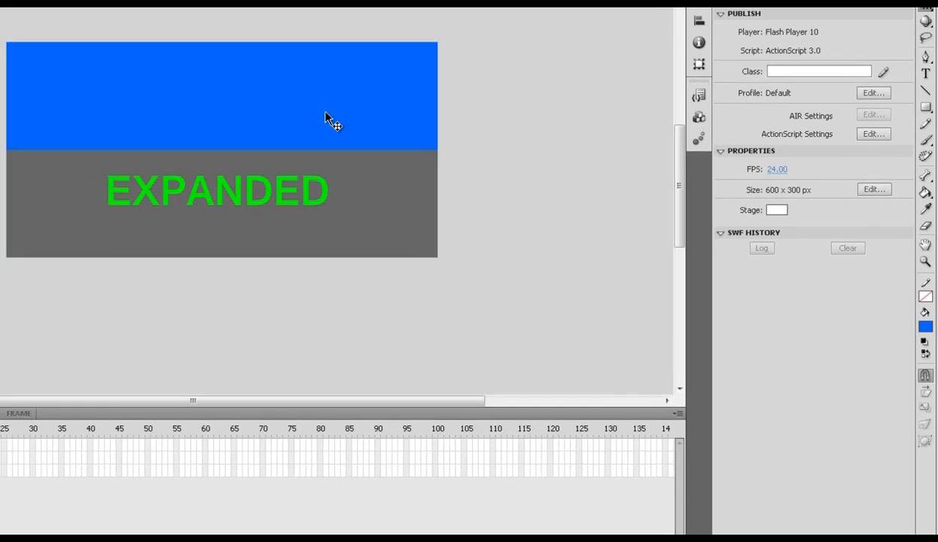
pyautogui.click(334, 108)
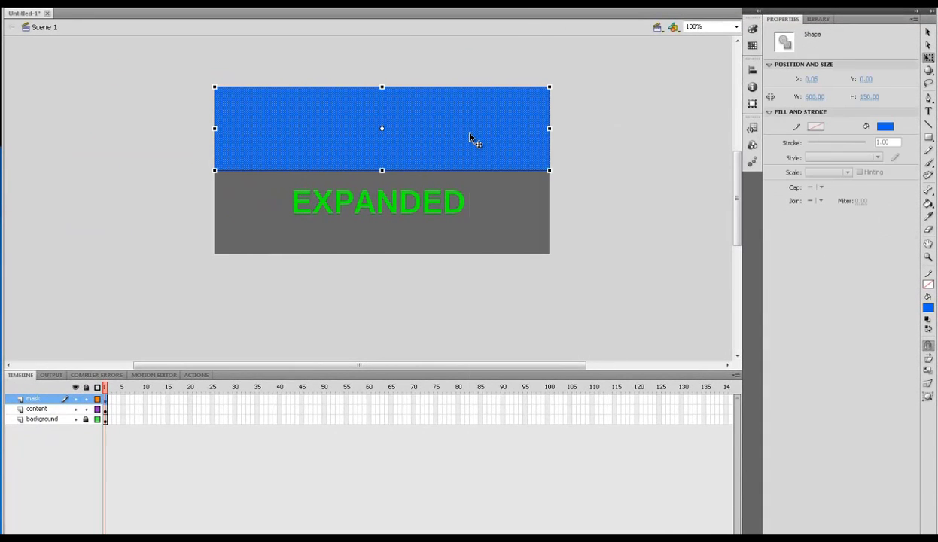
# Step: Convert the blue mask rectangle into a Movie Clip symbol named reveal
pyautogui.rightClick(469, 138)
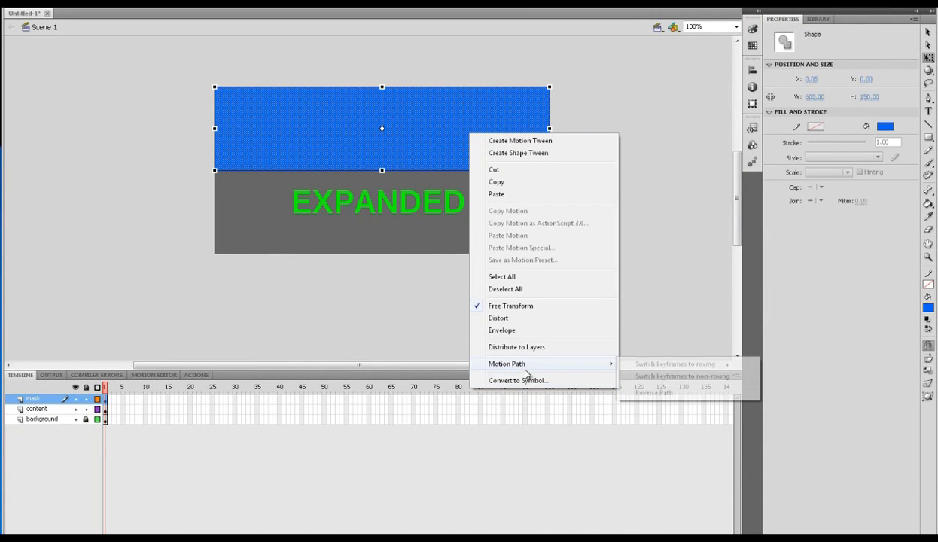
pyautogui.click(106, 408)
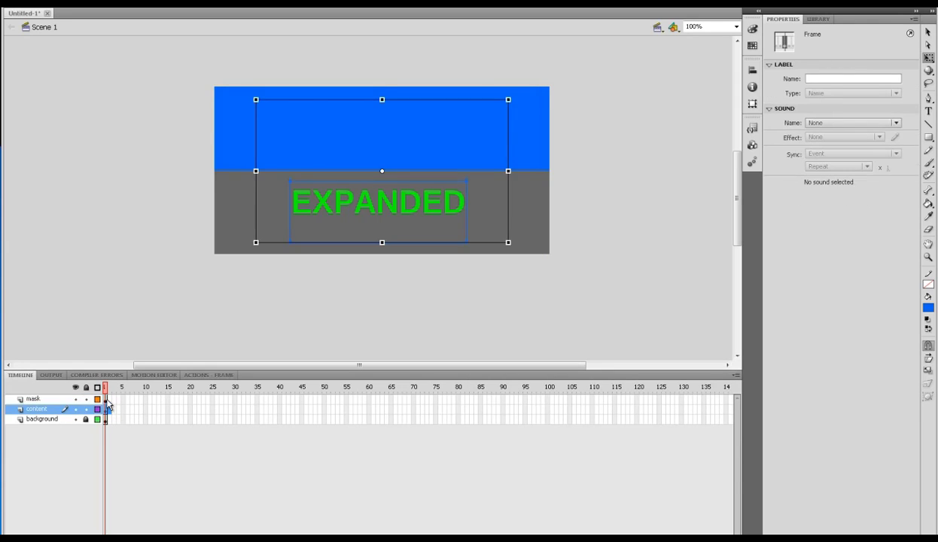
pyautogui.click(407, 151)
pyautogui.rightClick(430, 163)
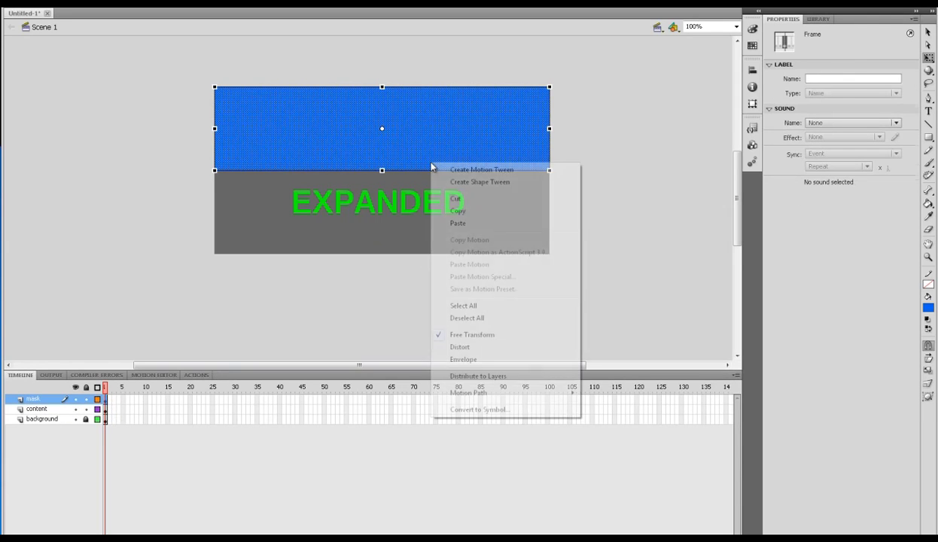
pyautogui.click(494, 410)
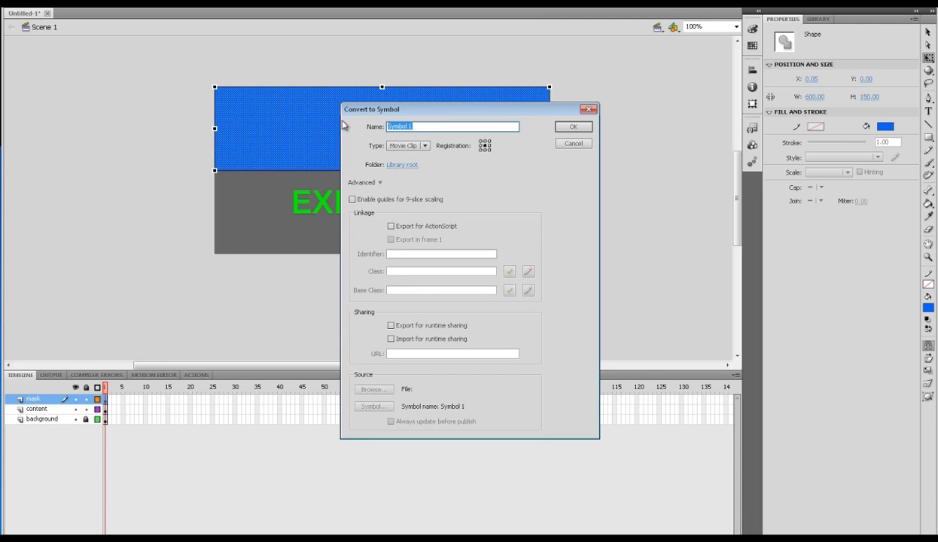
pyautogui.write('m')
pyautogui.click(577, 128)
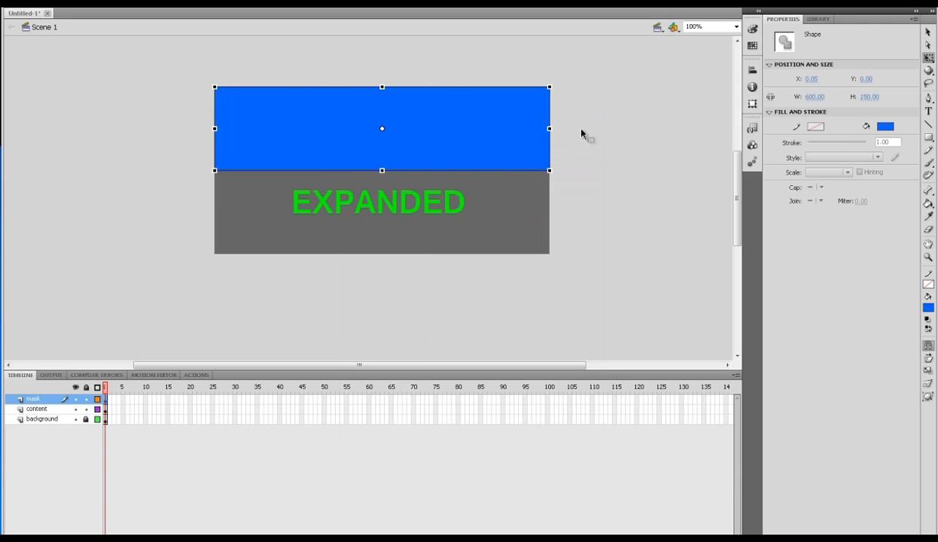
# Step: Inside reveal, add keyframes at frames 10 and 15 and a classic tween from frame 1
pyautogui.doubleClick(365, 131)
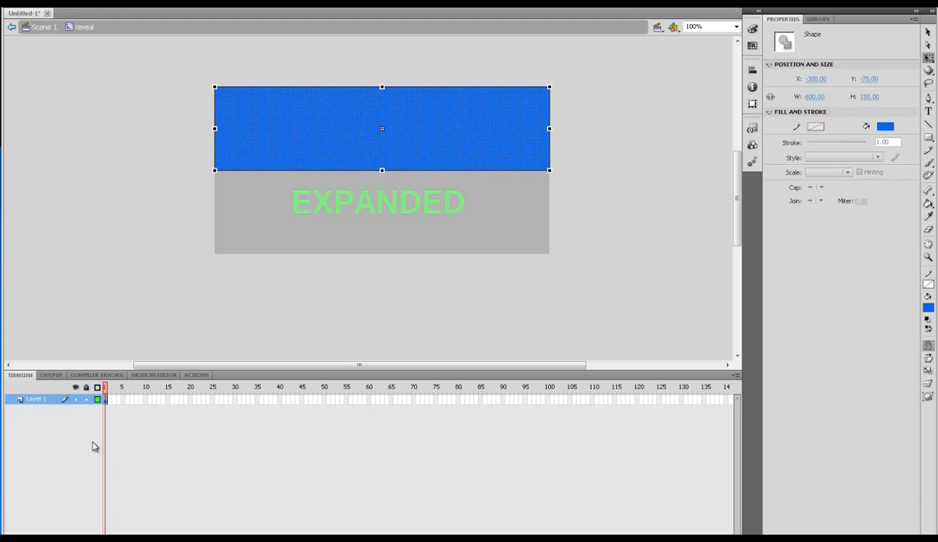
pyautogui.click(146, 403)
pyautogui.rightClick(146, 401)
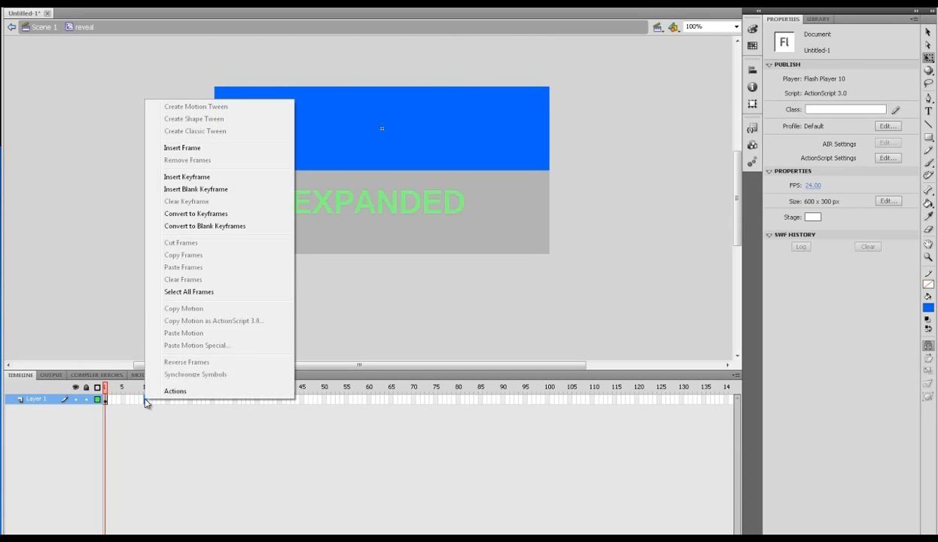
pyautogui.click(219, 180)
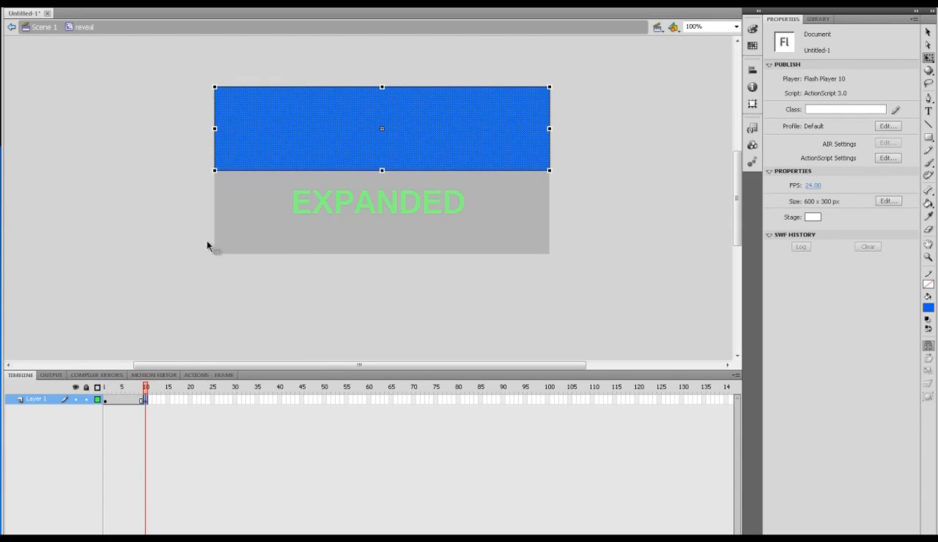
pyautogui.click(167, 403)
pyautogui.press('F6')
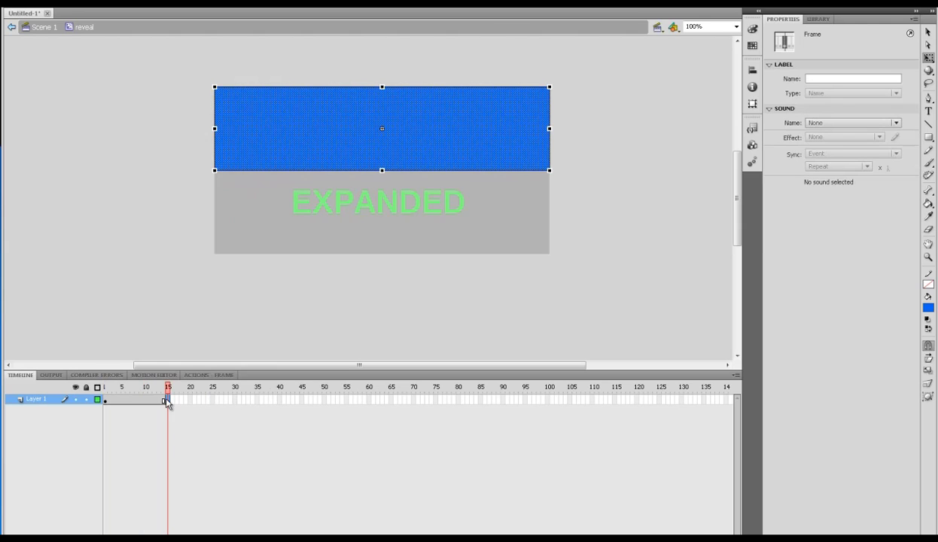
pyautogui.click(106, 401)
pyautogui.rightClick(106, 401)
pyautogui.click(175, 131)
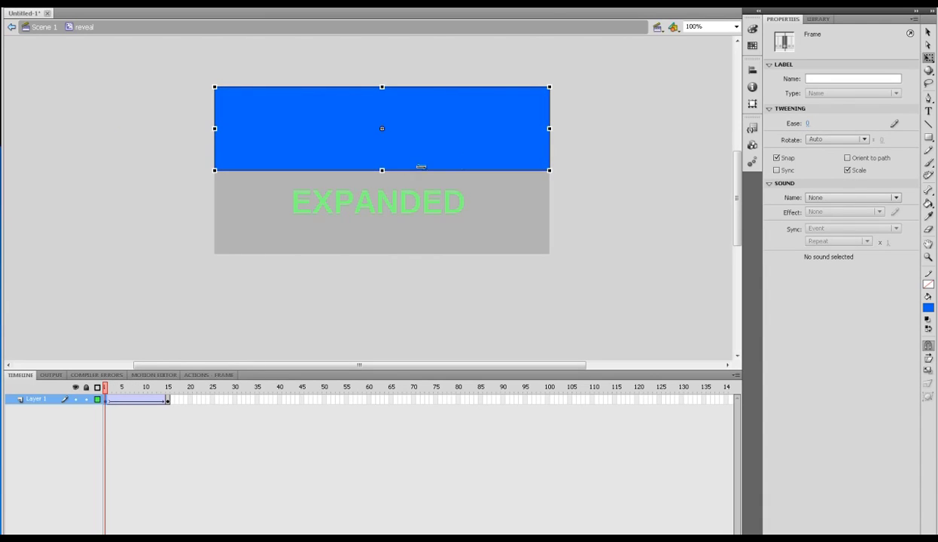
# Step: At frame 15, stretch the blue rectangle down to fill the whole stage
pyautogui.click(163, 399)
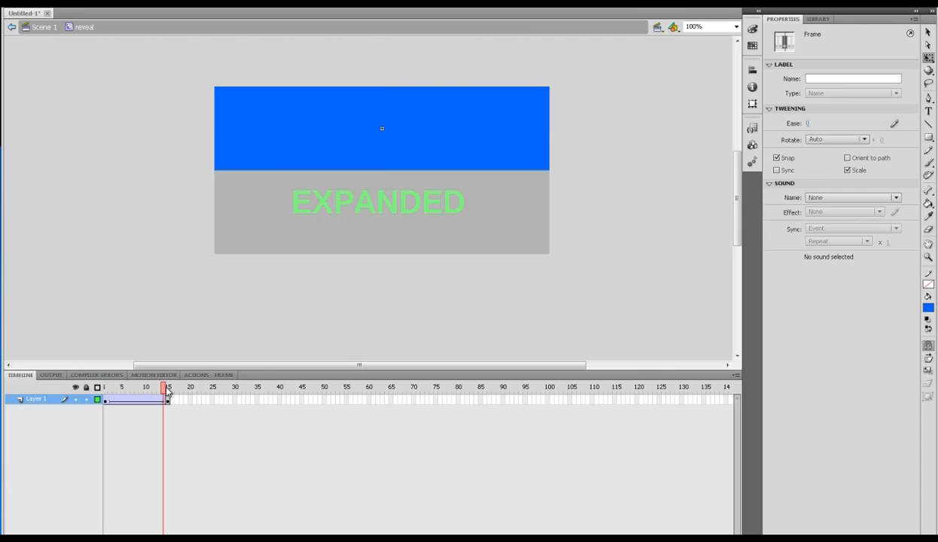
pyautogui.click(167, 399)
pyautogui.click(286, 286)
pyautogui.click(397, 150)
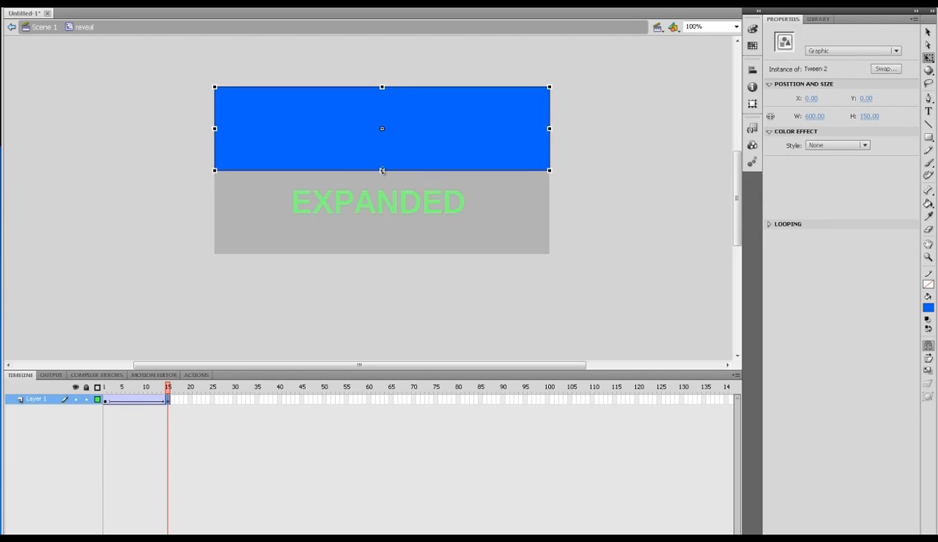
pyautogui.moveTo(381, 170); pyautogui.dragTo(381, 253)
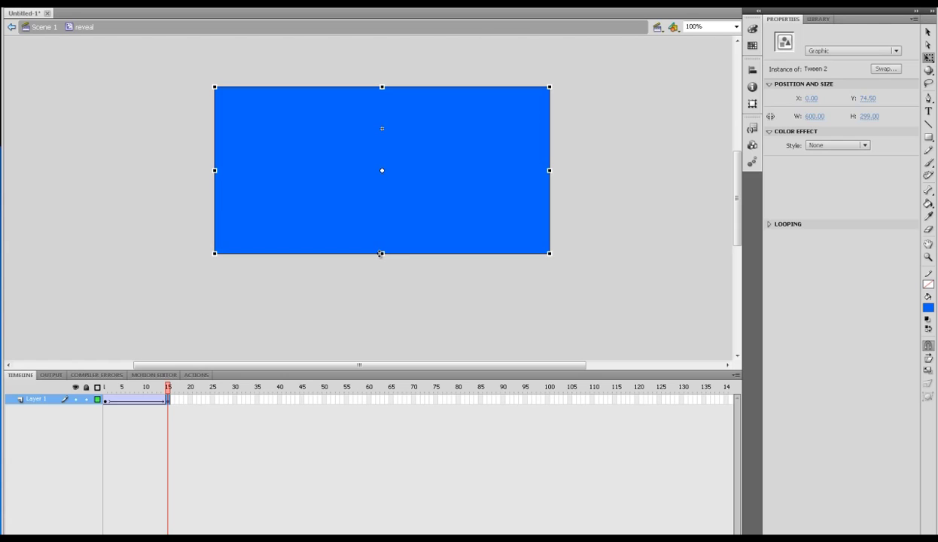
pyautogui.click(399, 315)
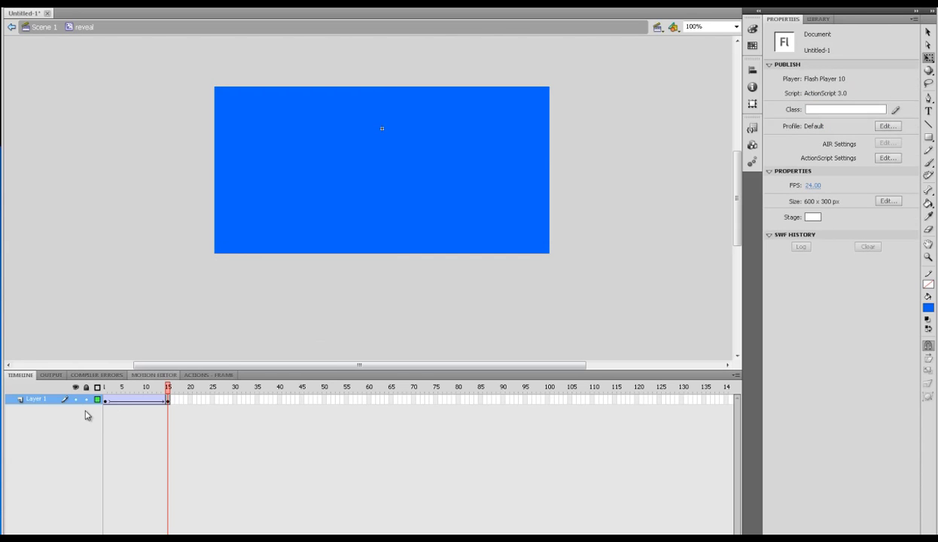
# Step: Copy the tween frames to extend the timeline to frame 30 and add a classic tween from 15 to 30
pyautogui.click(106, 399)
pyautogui.rightClick(106, 400)
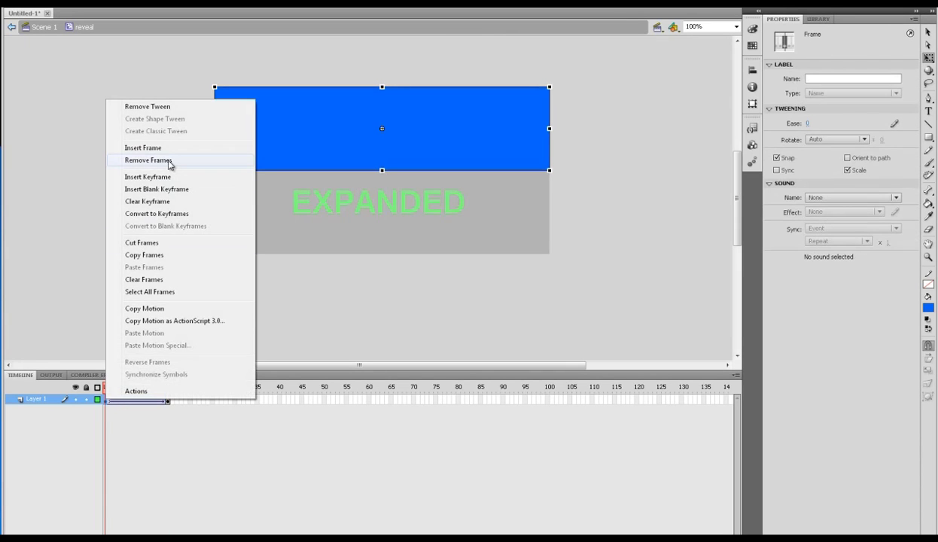
pyautogui.click(167, 254)
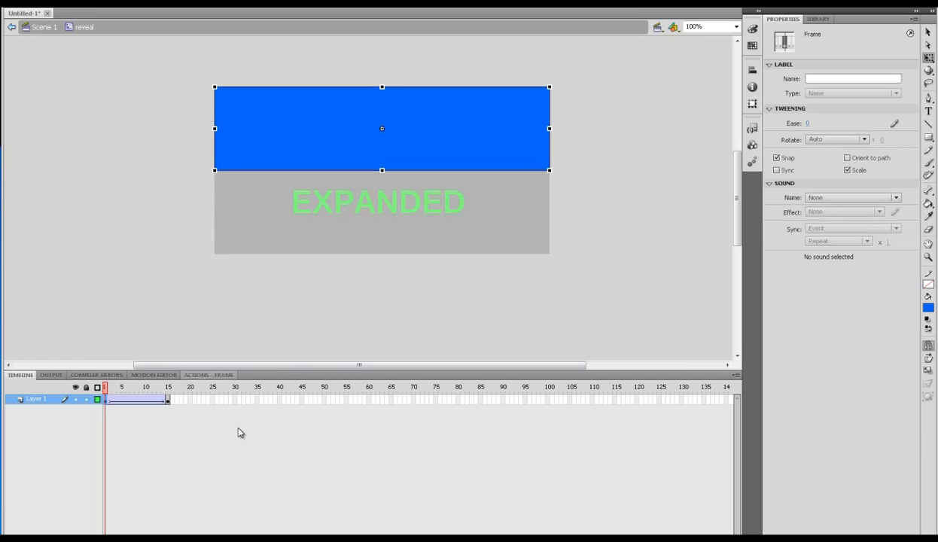
pyautogui.rightClick(234, 405)
pyautogui.click(291, 268)
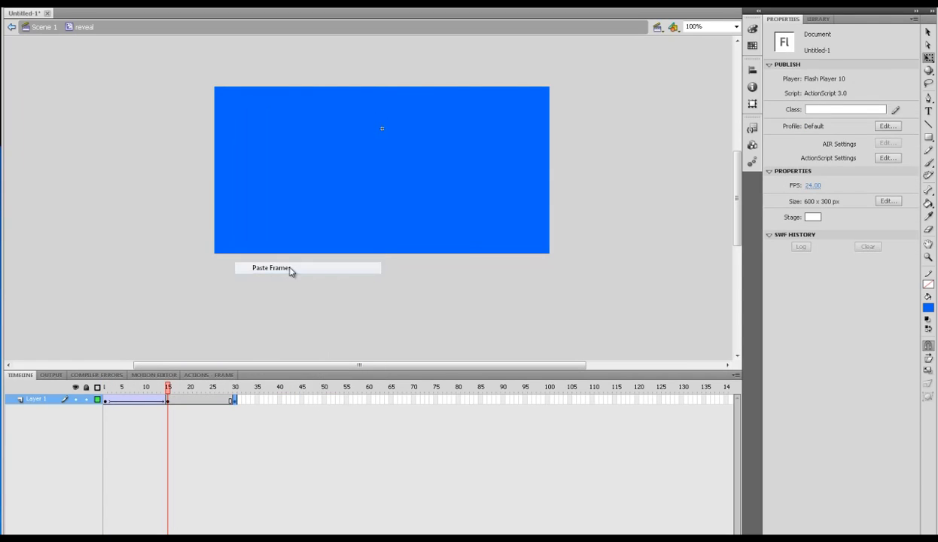
pyautogui.rightClick(168, 402)
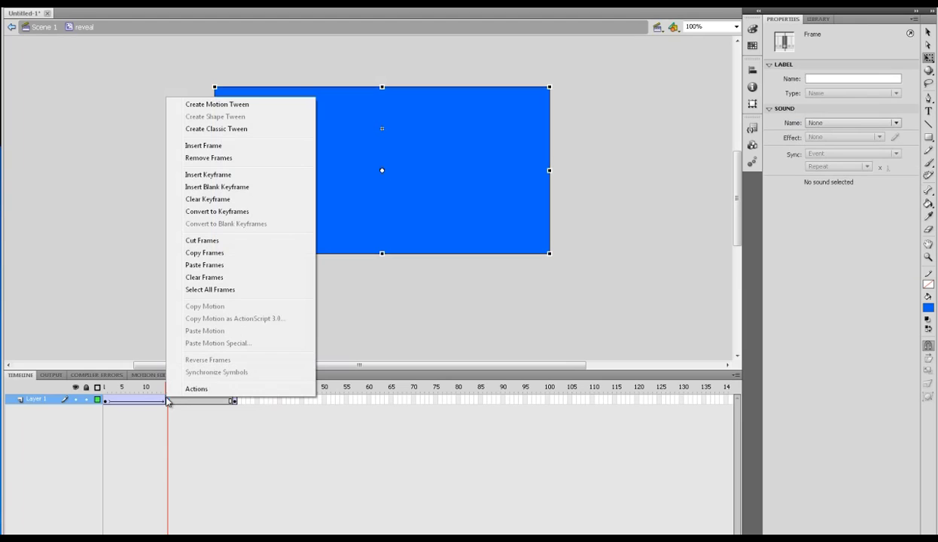
pyautogui.click(226, 129)
pyautogui.moveTo(167, 388); pyautogui.dragTo(80, 383)
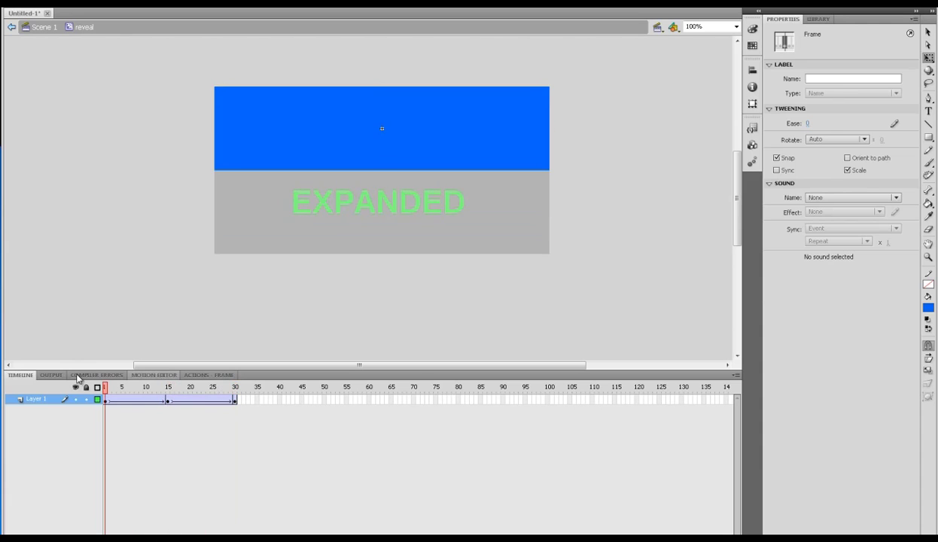
# Step: Test the movie, then try an ease of 100 on the first tween and reset it to 0
pyautogui.hotkey('ctrl', 'Return')
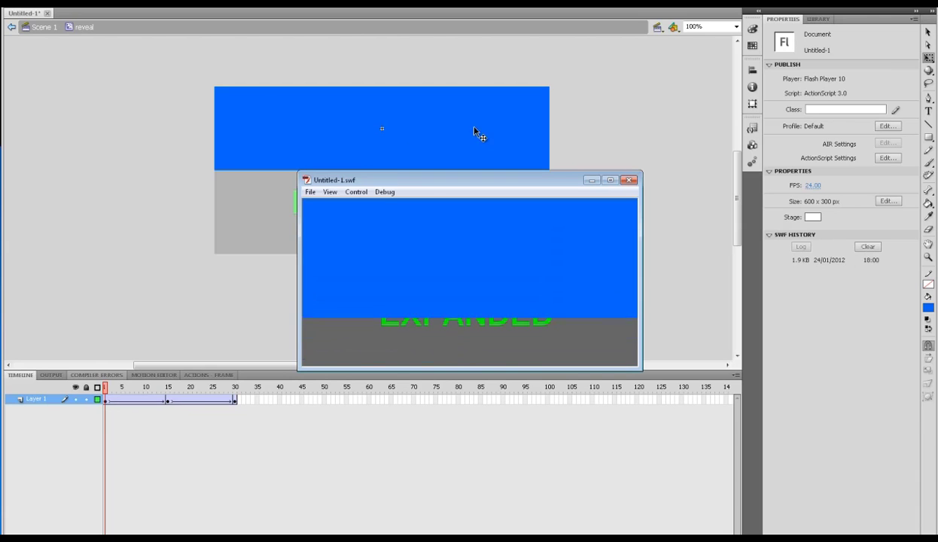
pyautogui.click(630, 181)
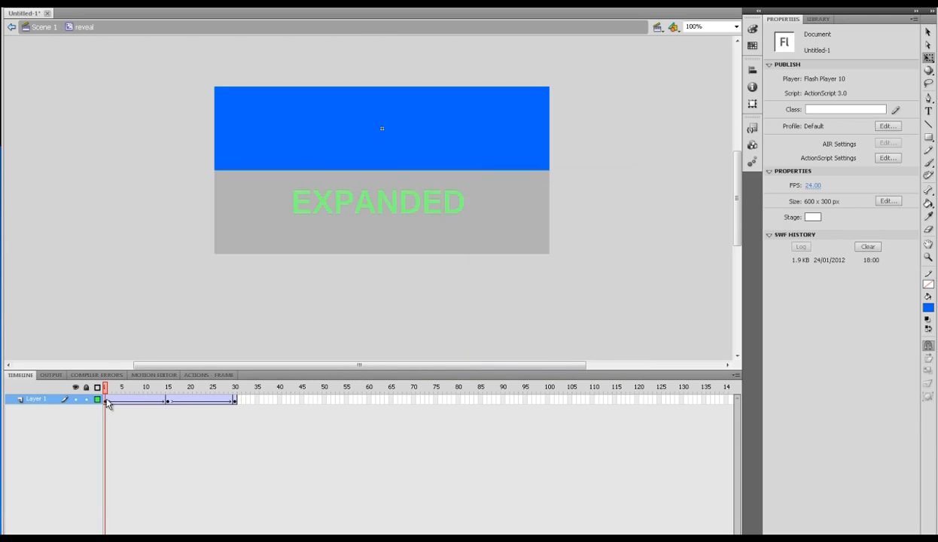
pyautogui.click(130, 401)
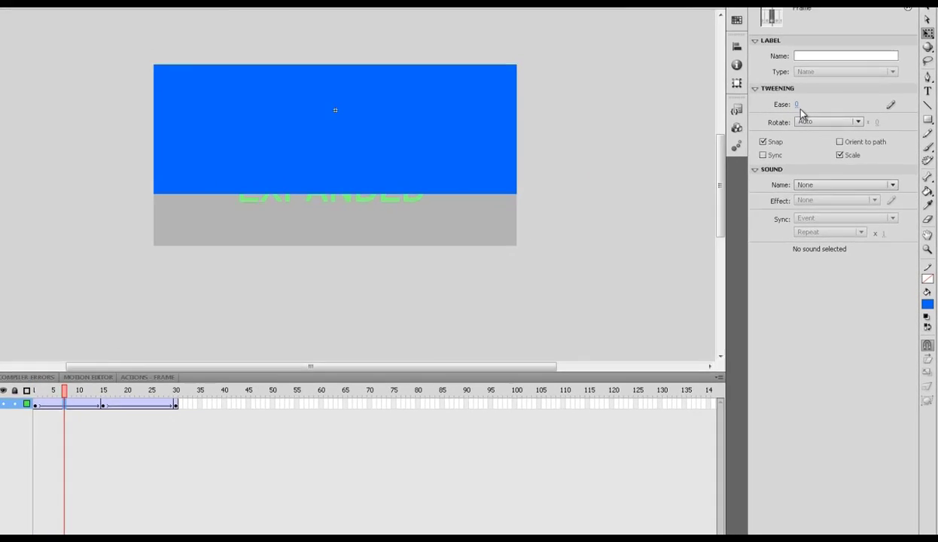
pyautogui.moveTo(807, 122); pyautogui.dragTo(916, 129)
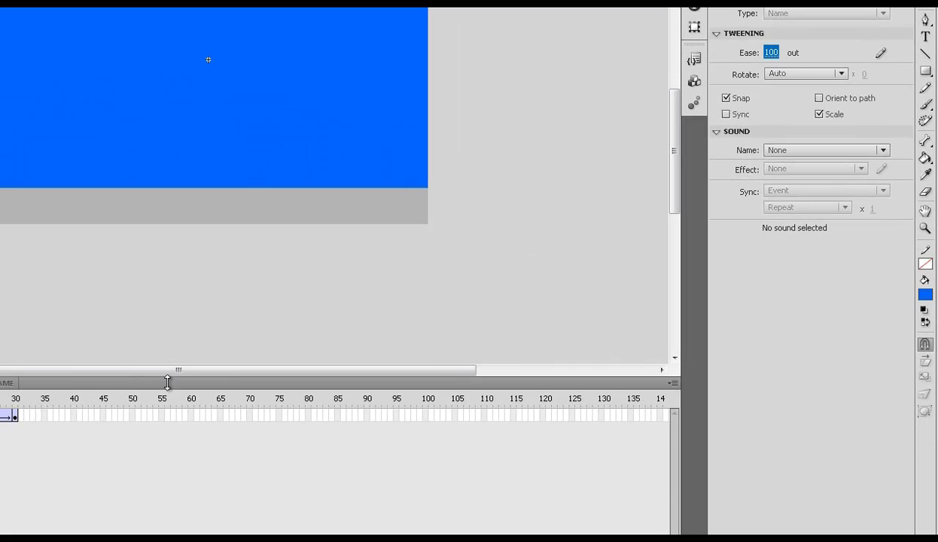
pyautogui.write('0')
pyautogui.press('Return')
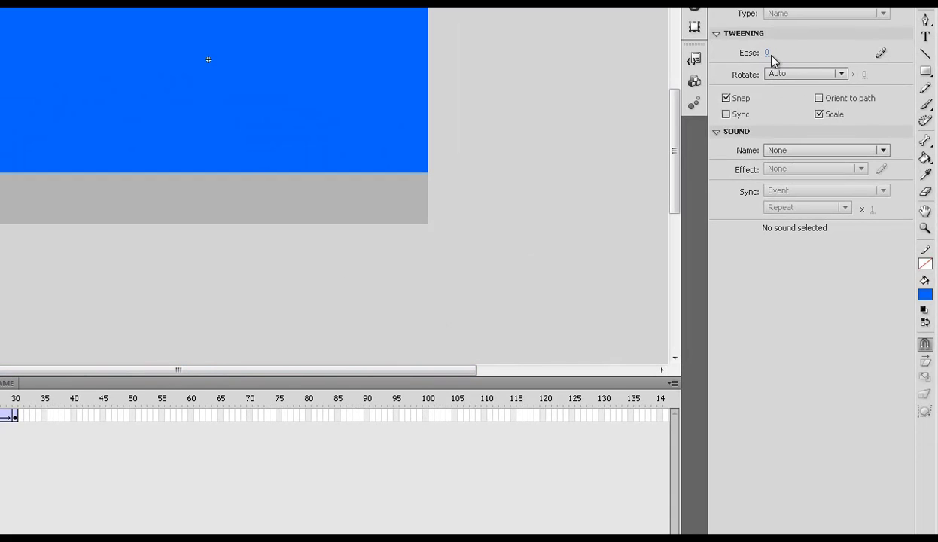
# Step: Set the reveal tween's ease to -100 (ease in) and test the movie again
pyautogui.moveTo(764, 54); pyautogui.dragTo(600, 50)
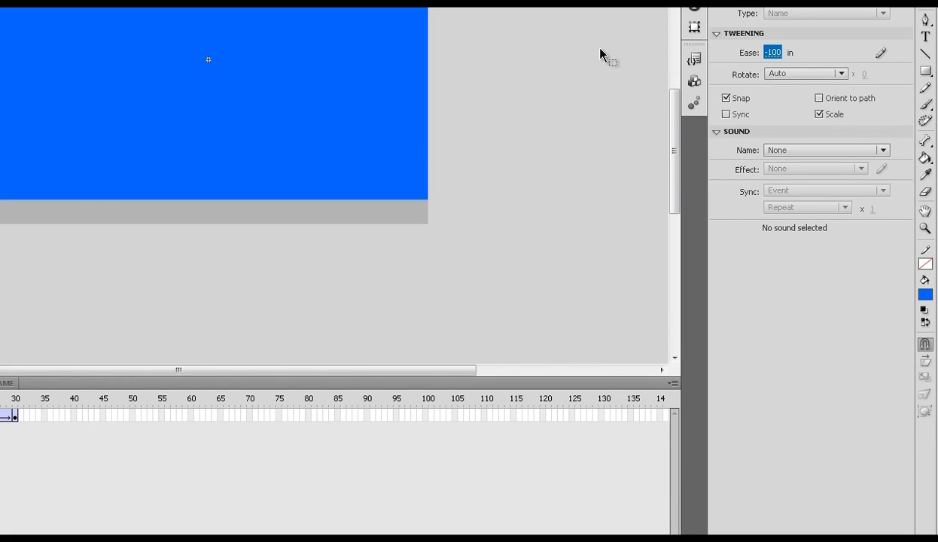
pyautogui.hotkey('ctrl', 'Return')
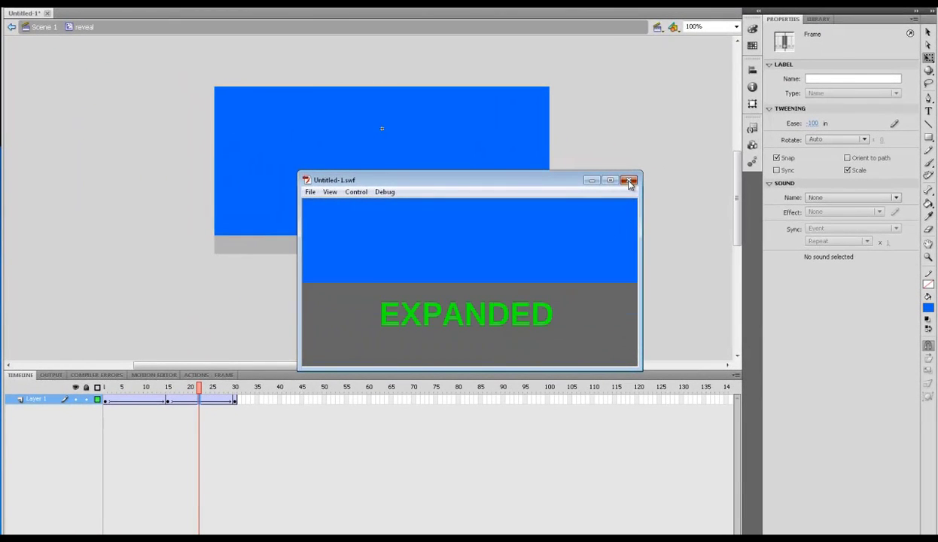
pyautogui.click(629, 180)
# Step: Add Layer 2 above Layer 1 and preview the rectangle rolling through the tween
pyautogui.click(37, 400)
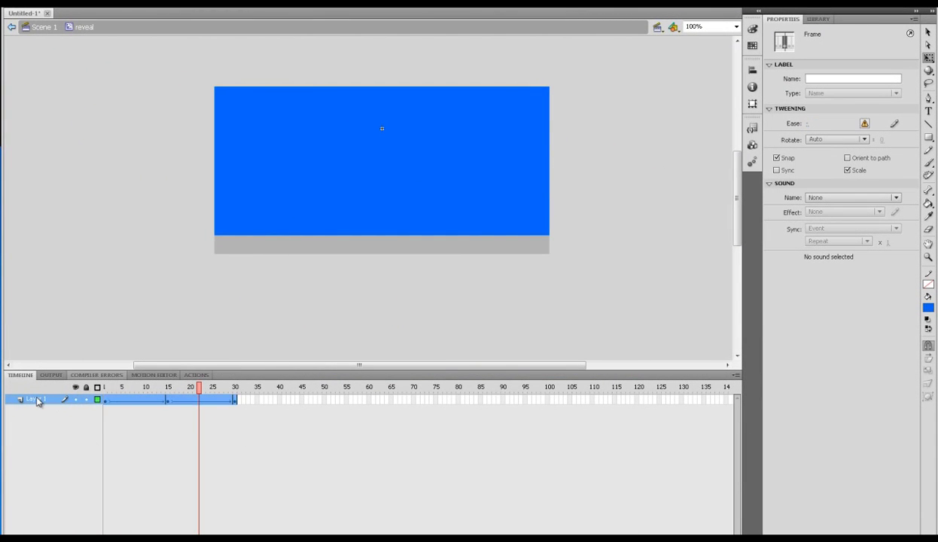
pyautogui.click(12, 529)
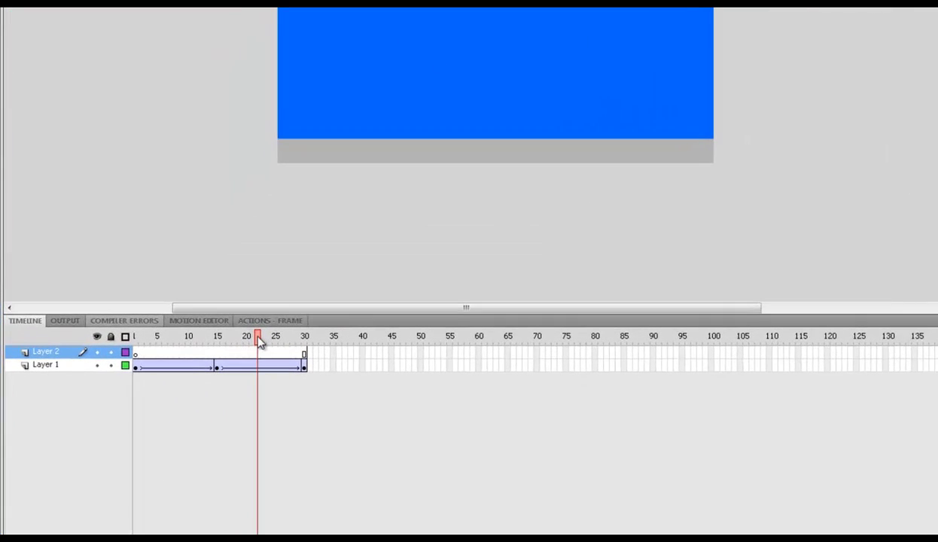
pyautogui.moveTo(199, 387); pyautogui.dragTo(96, 388)
pyautogui.moveTo(125, 335); pyautogui.dragTo(143, 354)
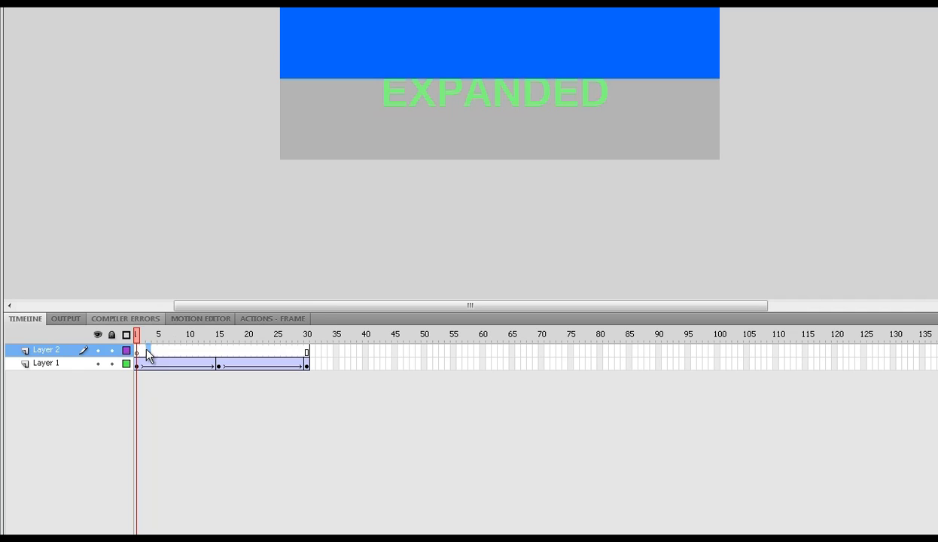
# Step: Insert a keyframe at the start of Layer 2 and label it 'down'
pyautogui.rightClick(143, 351)
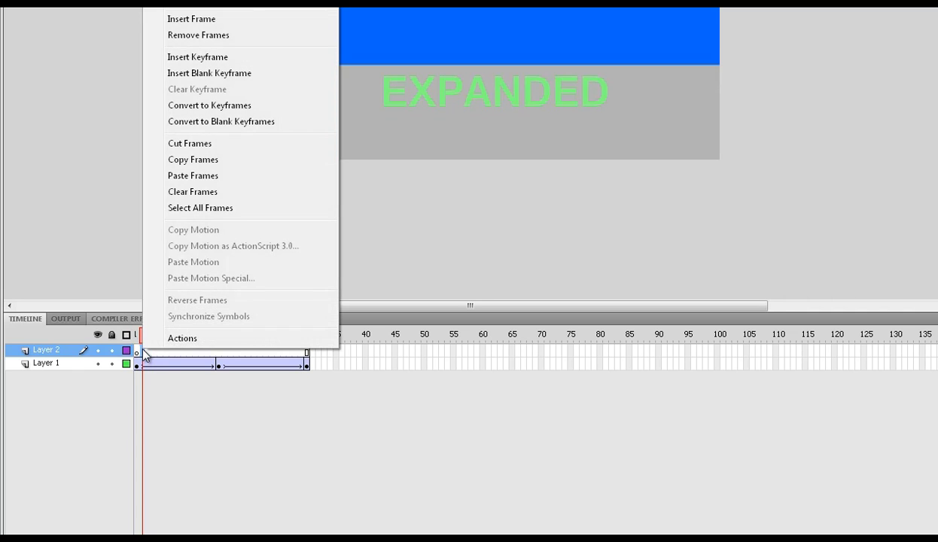
pyautogui.click(220, 58)
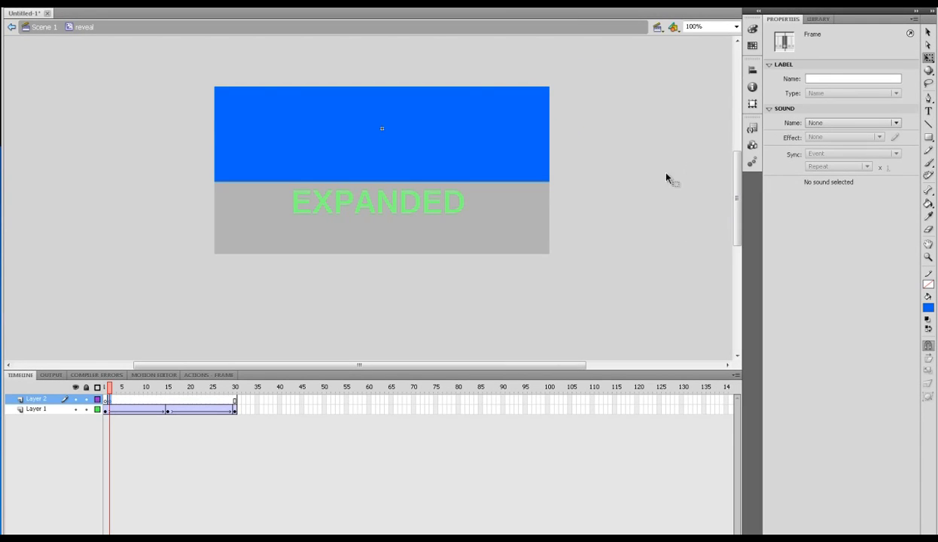
pyautogui.click(835, 79)
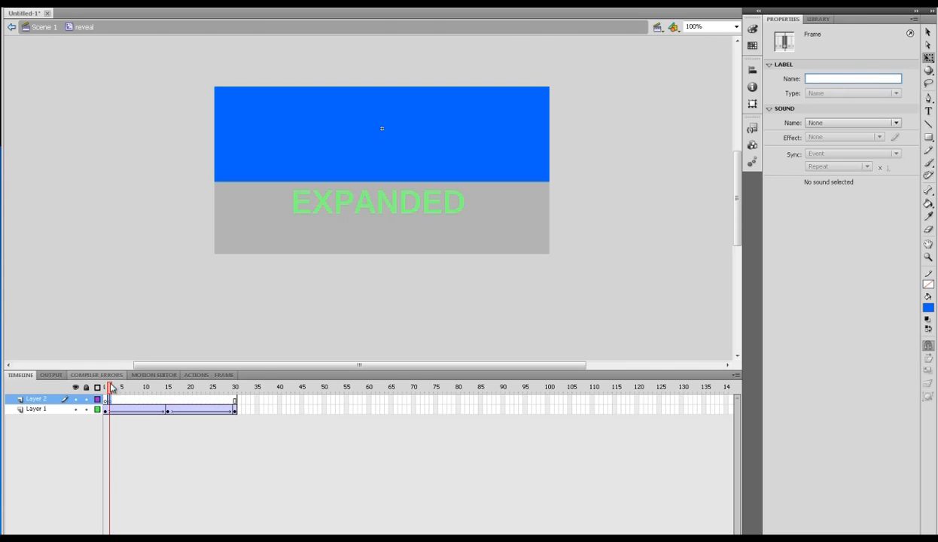
pyautogui.write('own')
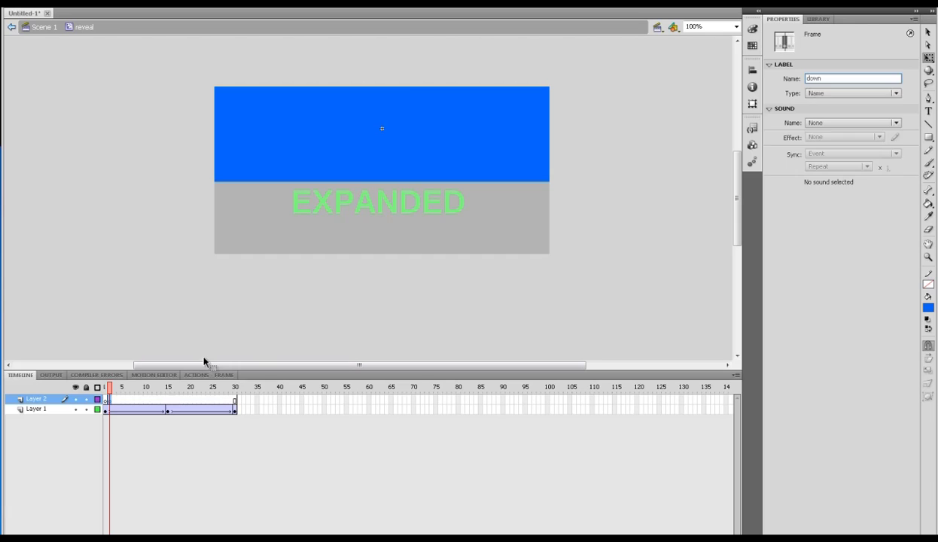
pyautogui.click(198, 347)
# Step: Insert a keyframe at frame 15 on Layer 2, label it 'up', and preview frames 1-30
pyautogui.click(174, 402)
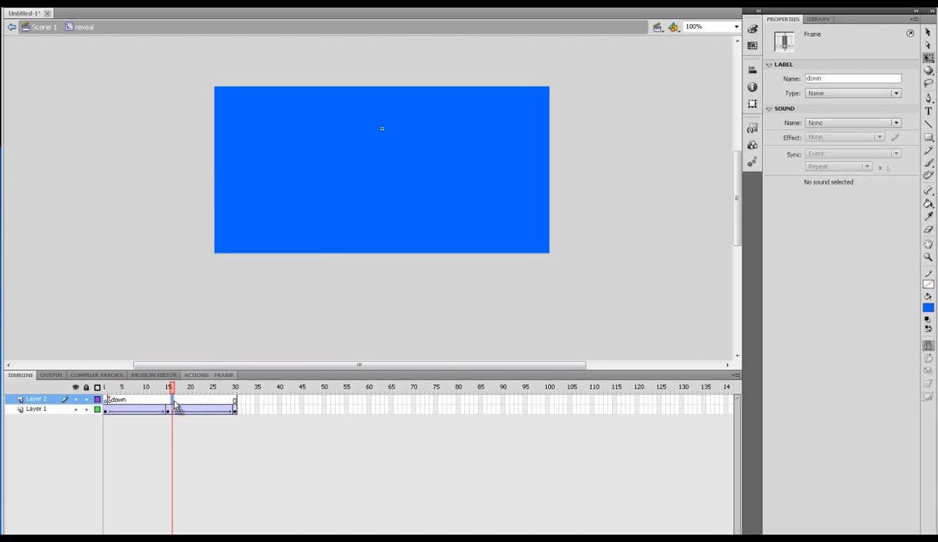
pyautogui.rightClick(173, 400)
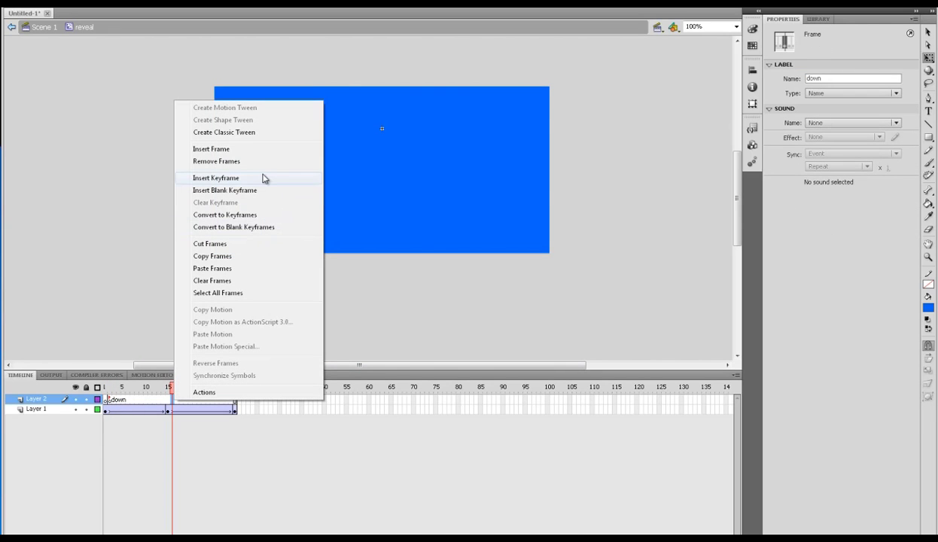
pyautogui.click(264, 178)
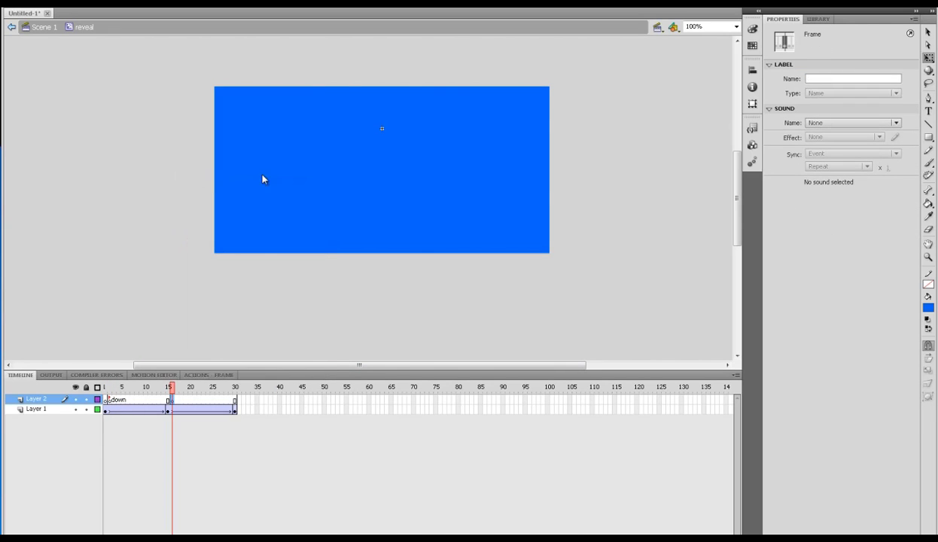
pyautogui.click(852, 80)
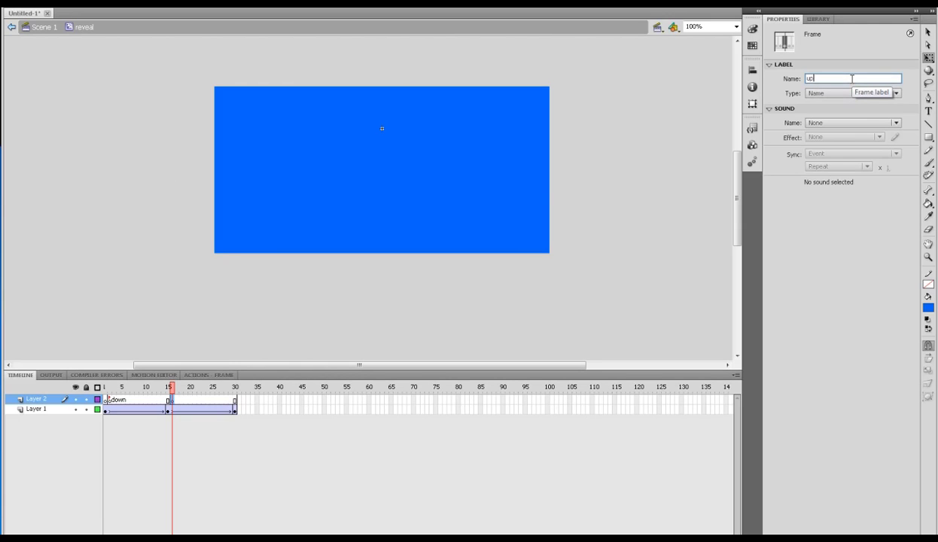
pyautogui.click(267, 287)
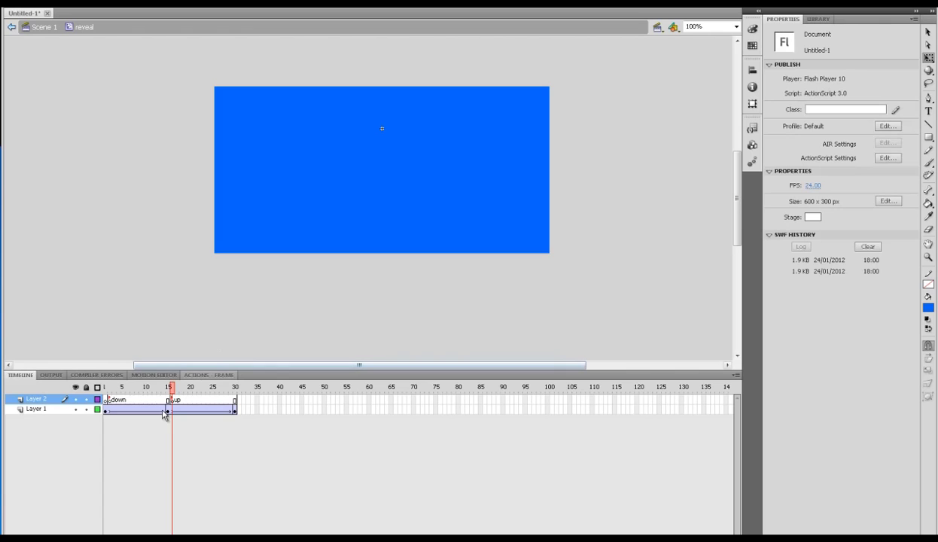
pyautogui.moveTo(171, 383); pyautogui.dragTo(94, 360)
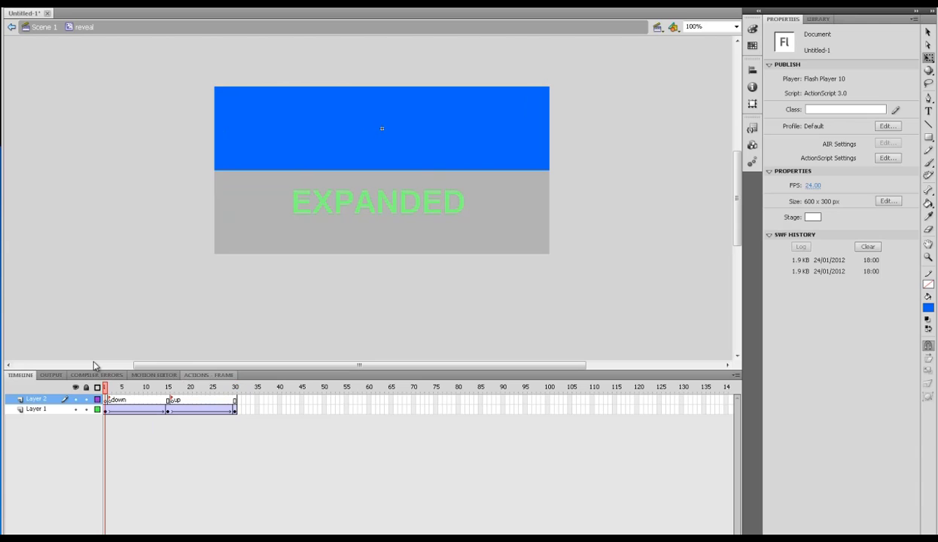
# Step: Add a stop(); action to Layer 2's frame 1 'down' keyframe
pyautogui.click(107, 402)
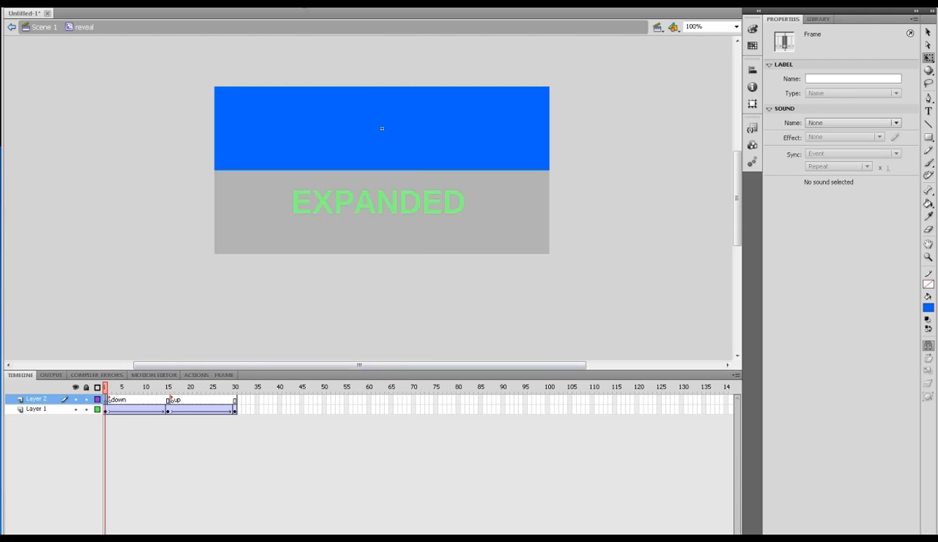
pyautogui.click(298, 1)
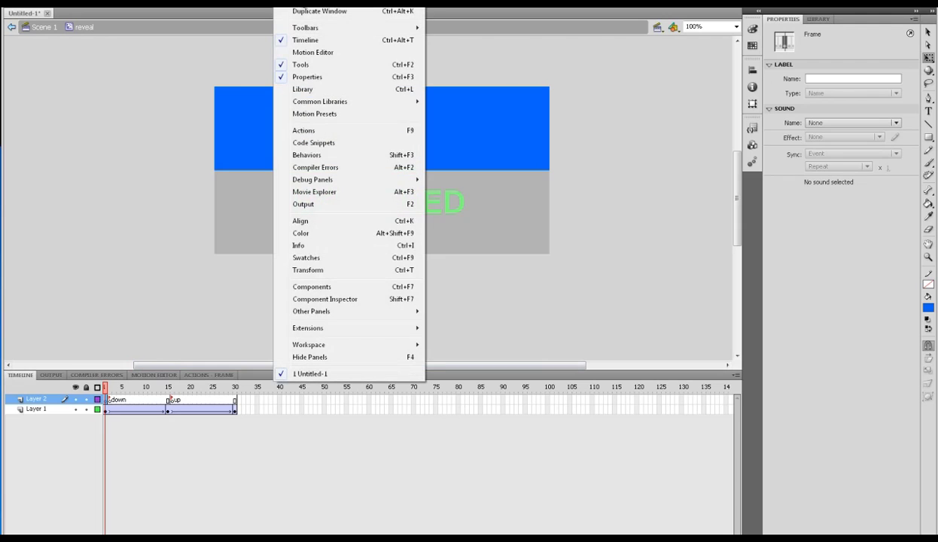
pyautogui.click(319, 132)
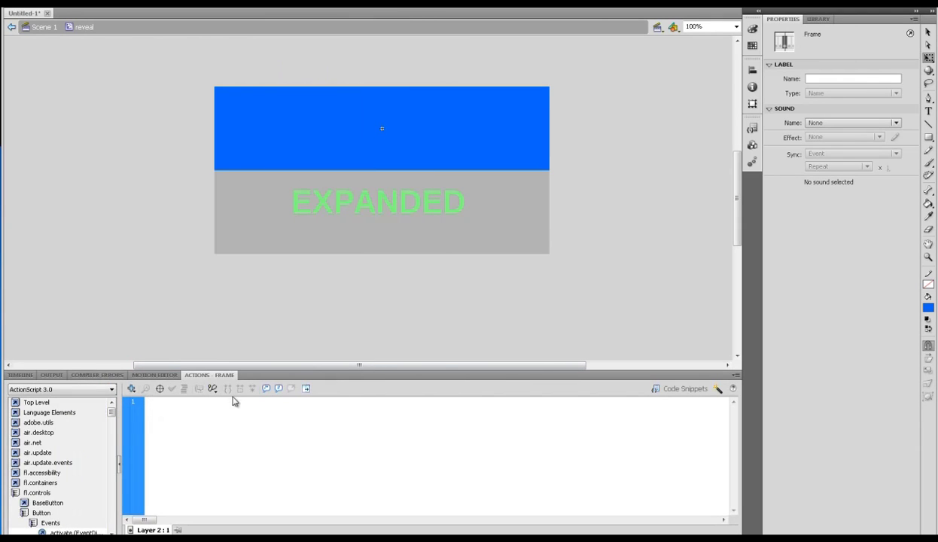
pyautogui.click(233, 422)
pyautogui.write('s')
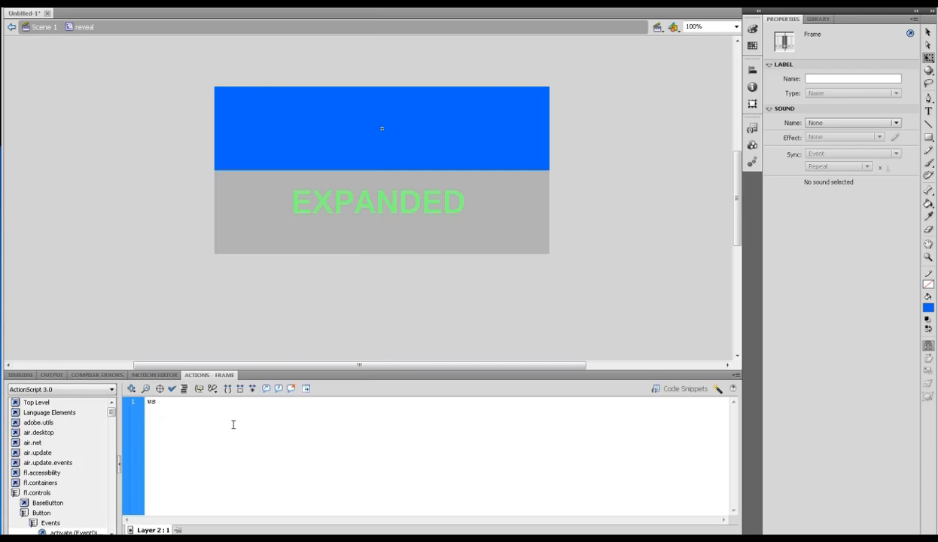
pyautogui.press('BackSpace')
pyautogui.write('stop();')
pyautogui.click(20, 375)
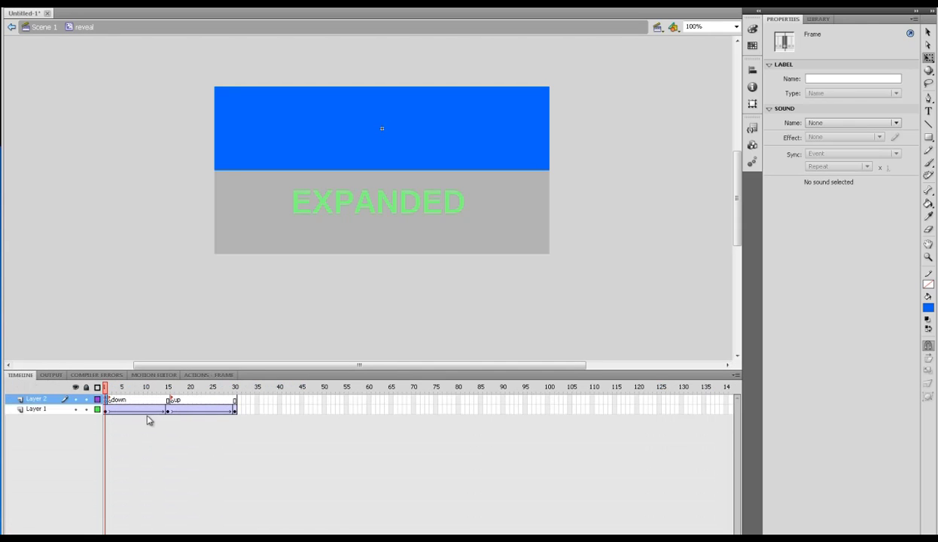
# Step: Give Layer 2's frame 15 keyframe a stop(); action, then scrub the tween to check the reveal
pyautogui.click(167, 400)
pyautogui.rightClick(167, 400)
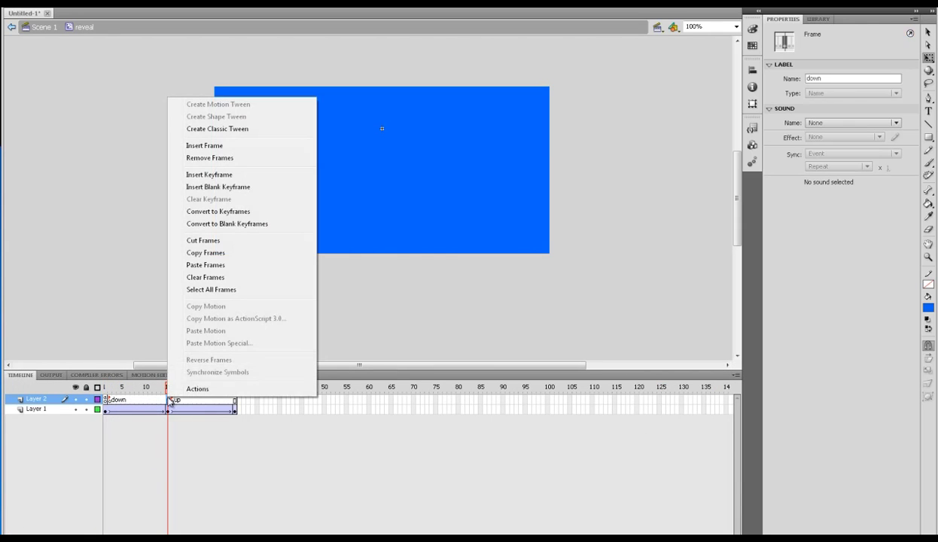
pyautogui.click(226, 175)
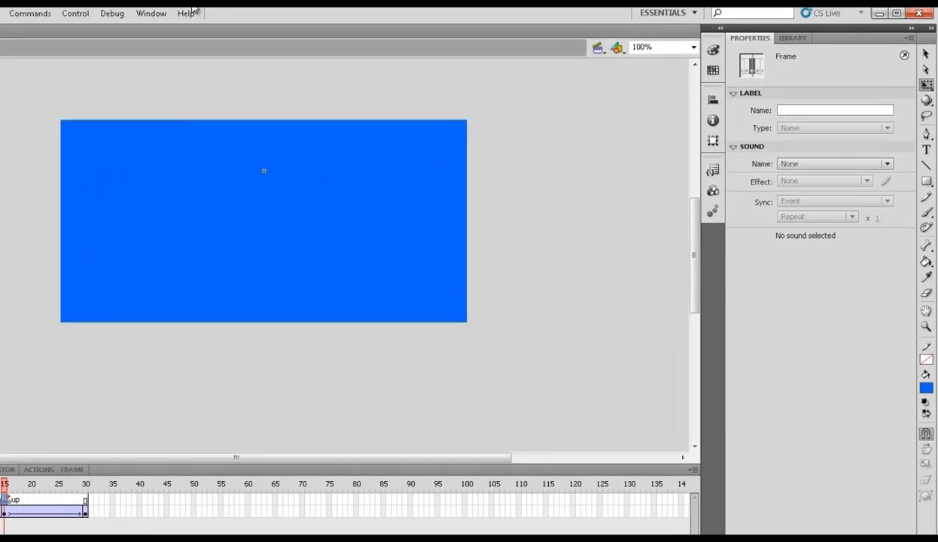
pyautogui.click(86, 20)
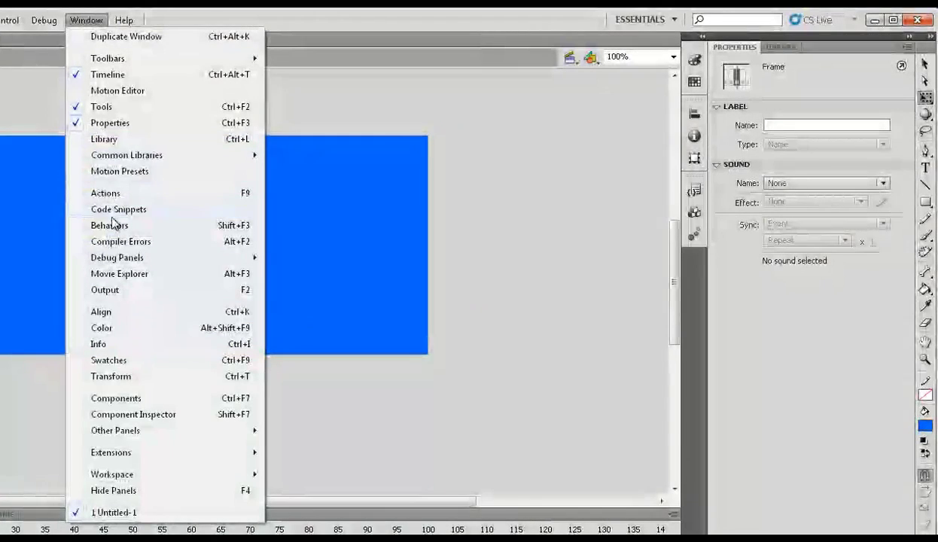
pyautogui.click(105, 193)
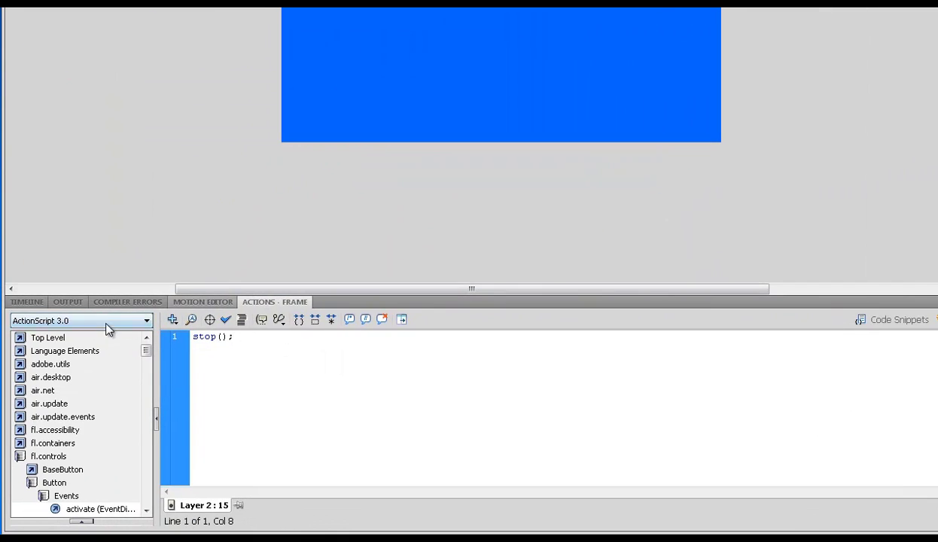
pyautogui.click(33, 301)
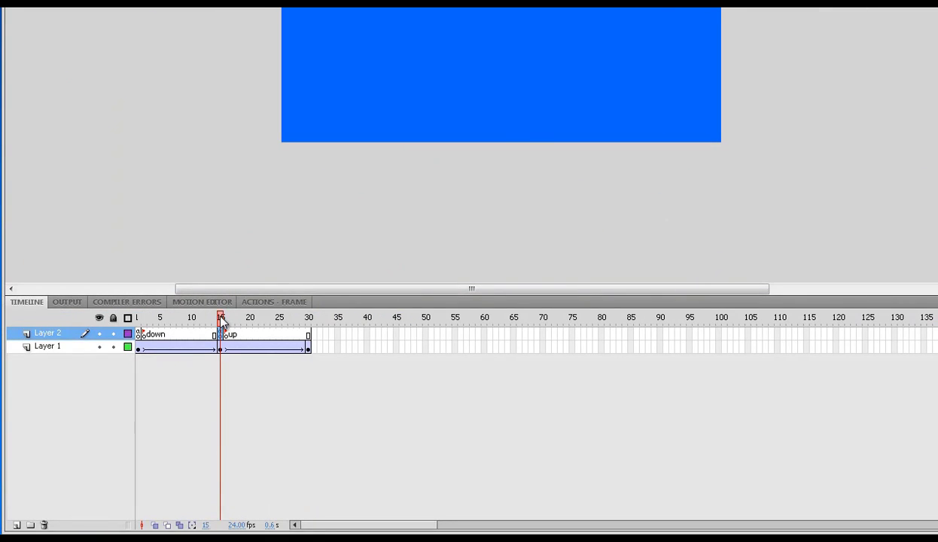
pyautogui.moveTo(218, 317); pyautogui.dragTo(113, 305)
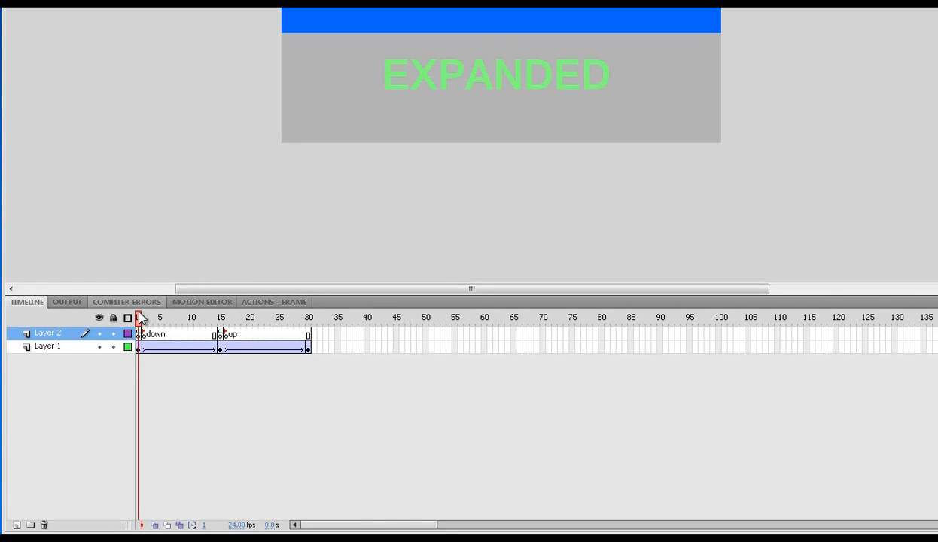
pyautogui.moveTo(140, 317); pyautogui.dragTo(149, 318)
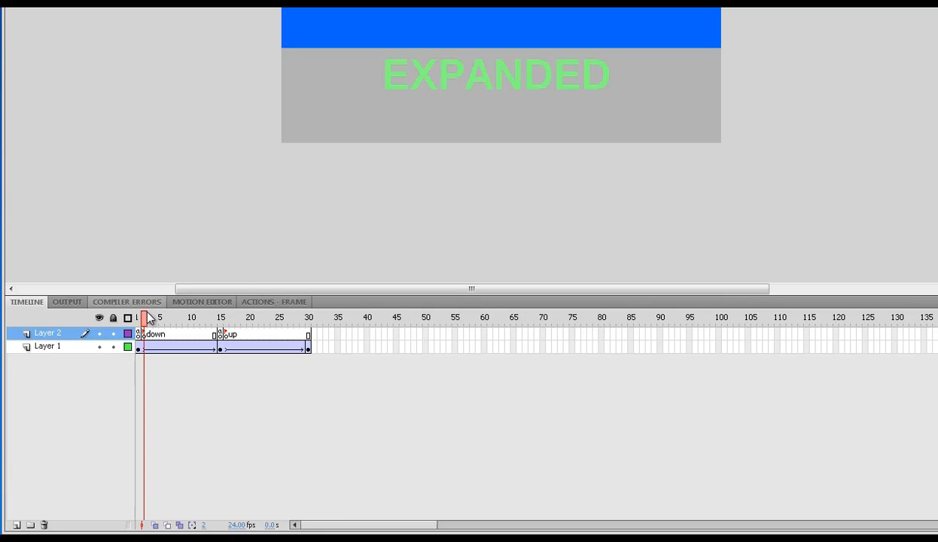